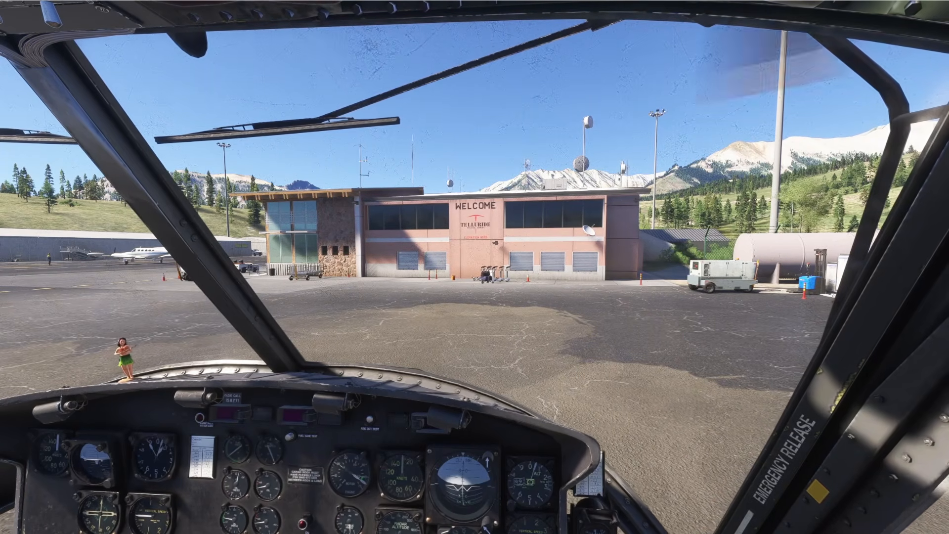
Step: Look over the binding options for button 3 of the MOZA AB6 FFB Base and leave them without saving
drag(947, 19, 475, 72)
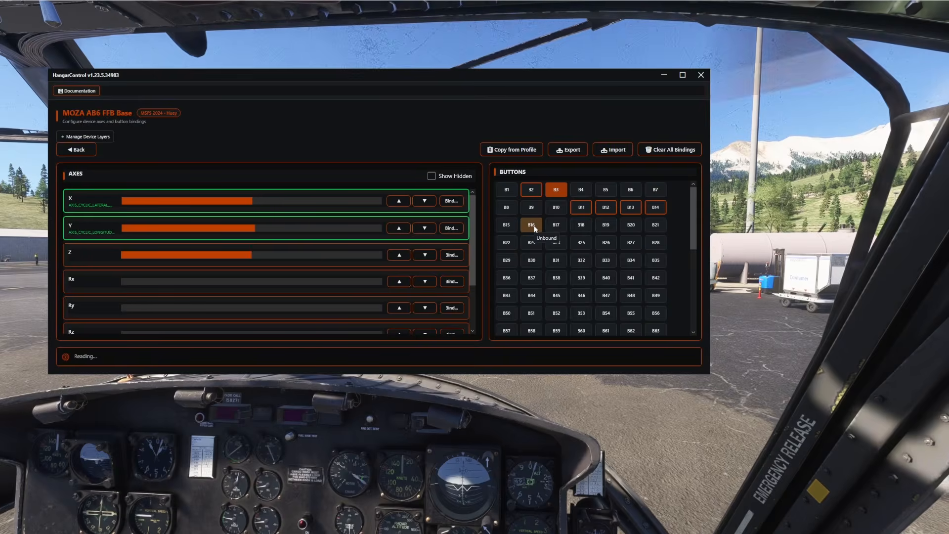
click(556, 190)
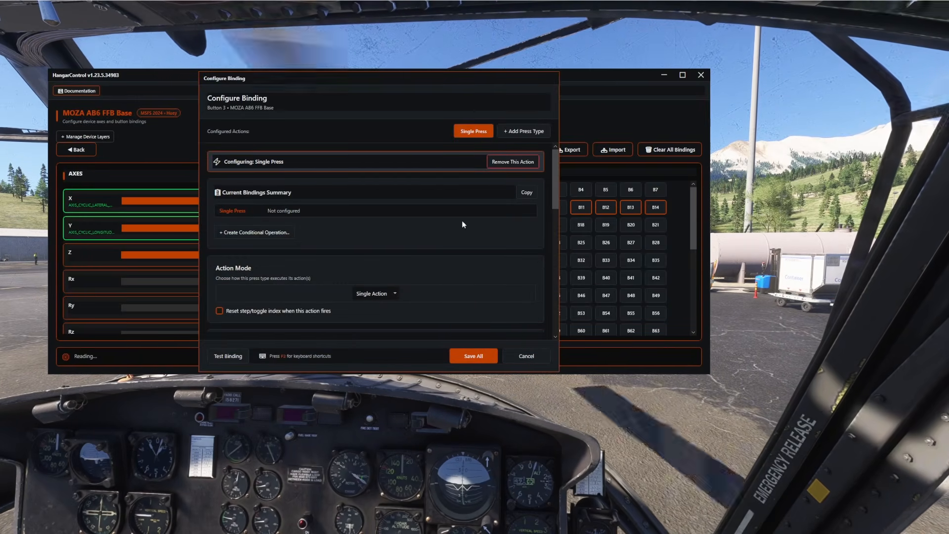
scroll(465, 247, down, 2)
scroll(465, 252, up, 2)
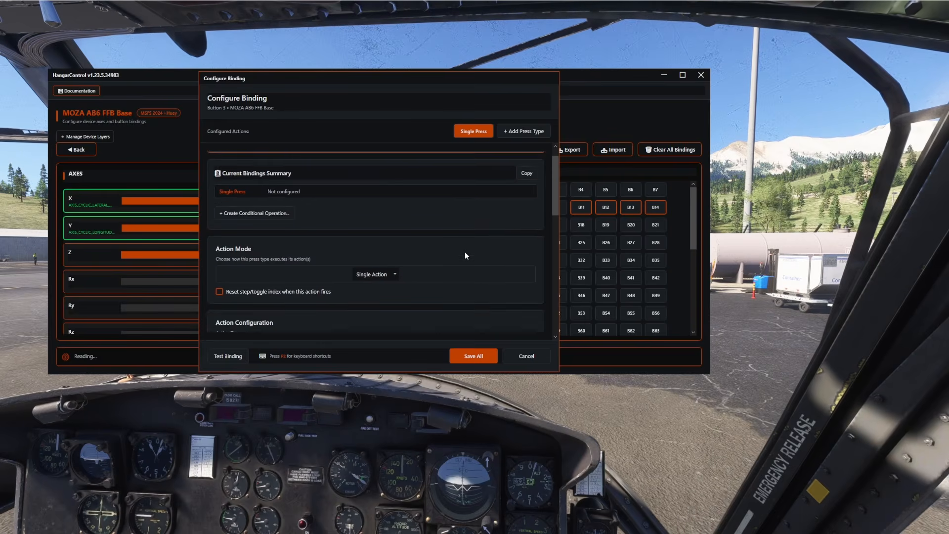
click(526, 356)
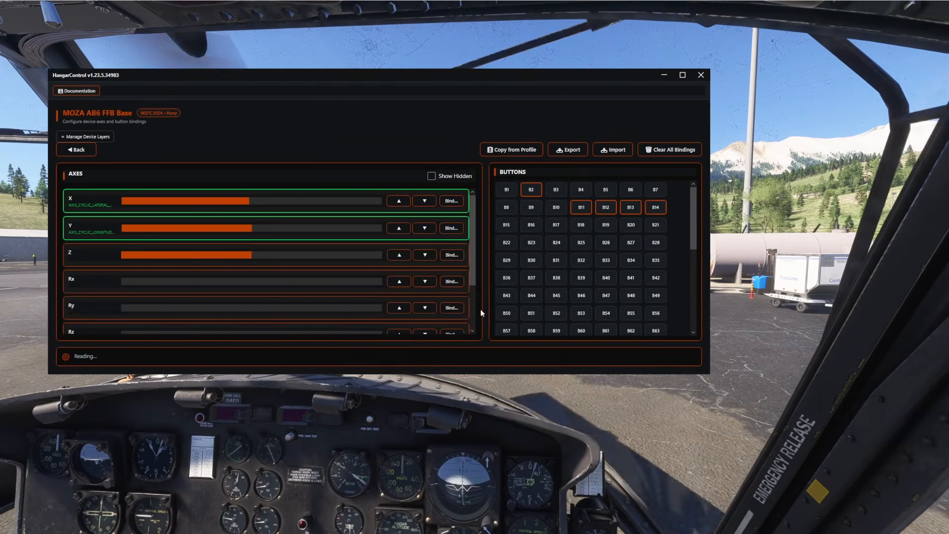
Step: Switch to Stream Deck, arrange its window beside HangarControl, and select the last key in the first row of Profile 1
drag(432, 75, 406, 30)
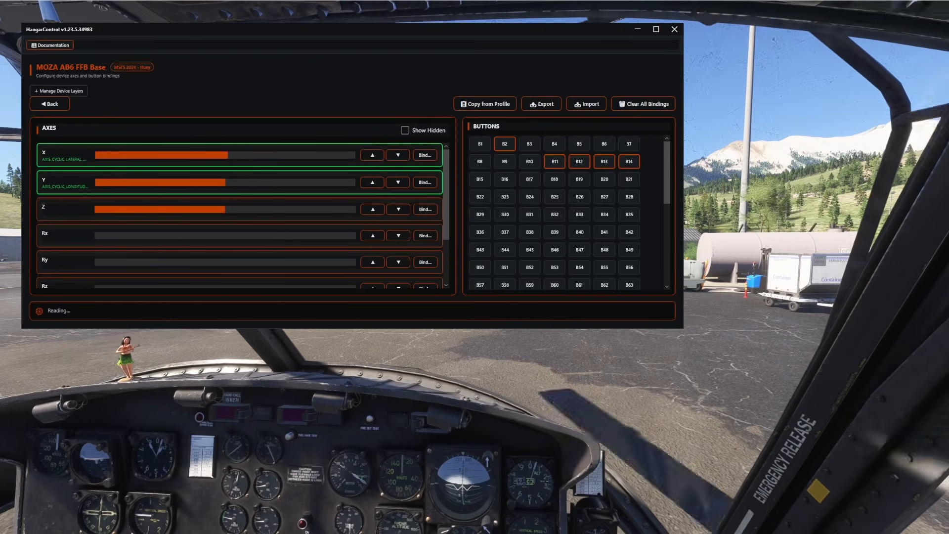
key(alt+Tab)
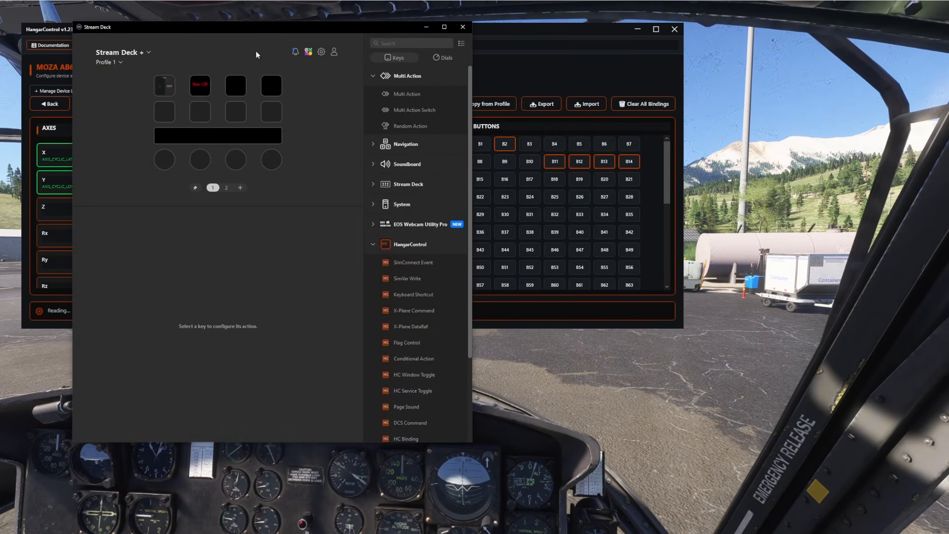
drag(265, 35, 656, 79)
click(666, 137)
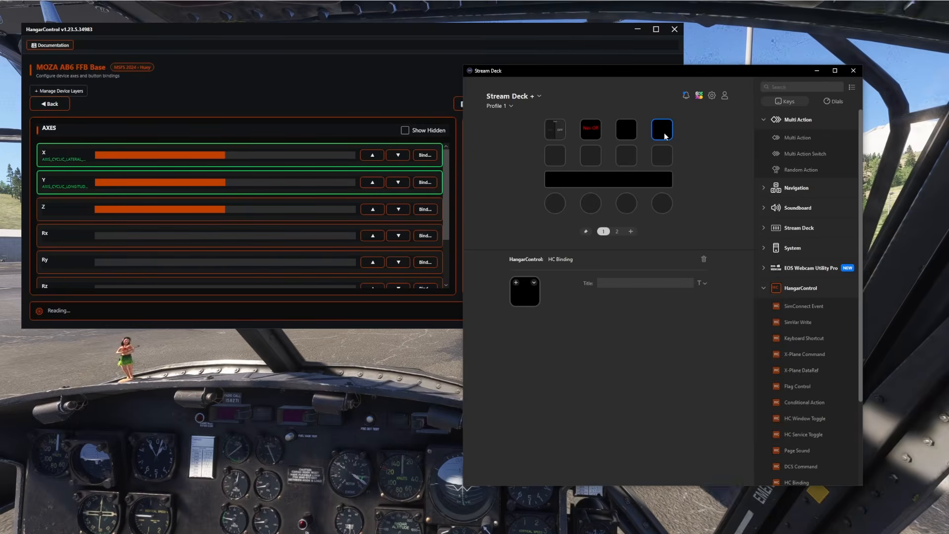
Step: Delete all four assigned keys from the first row of the Stream Deck + Profile 1
right_click(665, 133)
click(693, 209)
right_click(633, 133)
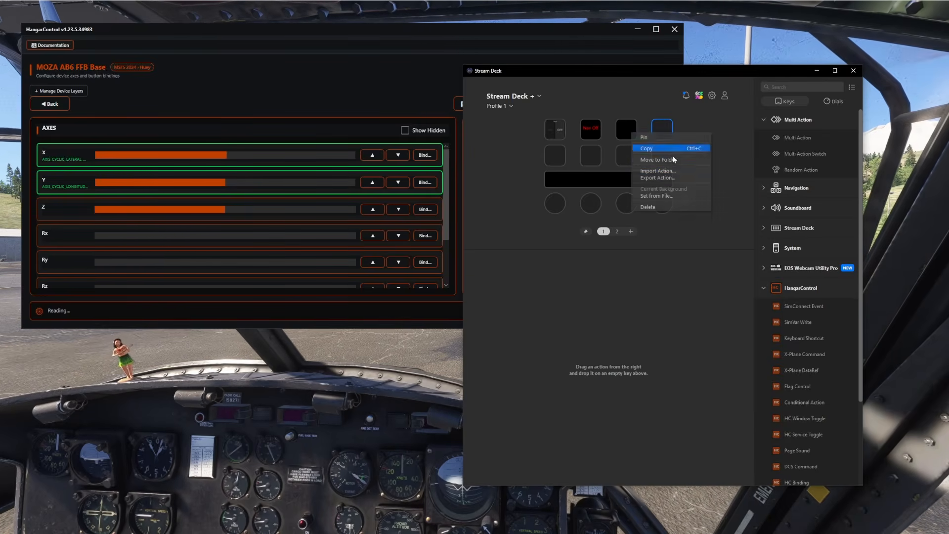
click(658, 206)
right_click(597, 135)
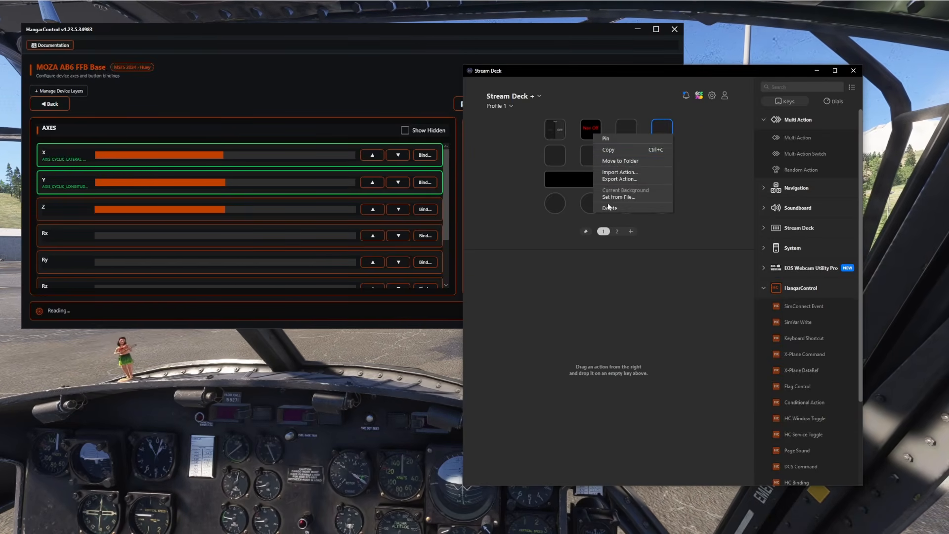
click(613, 163)
right_click(596, 138)
click(610, 210)
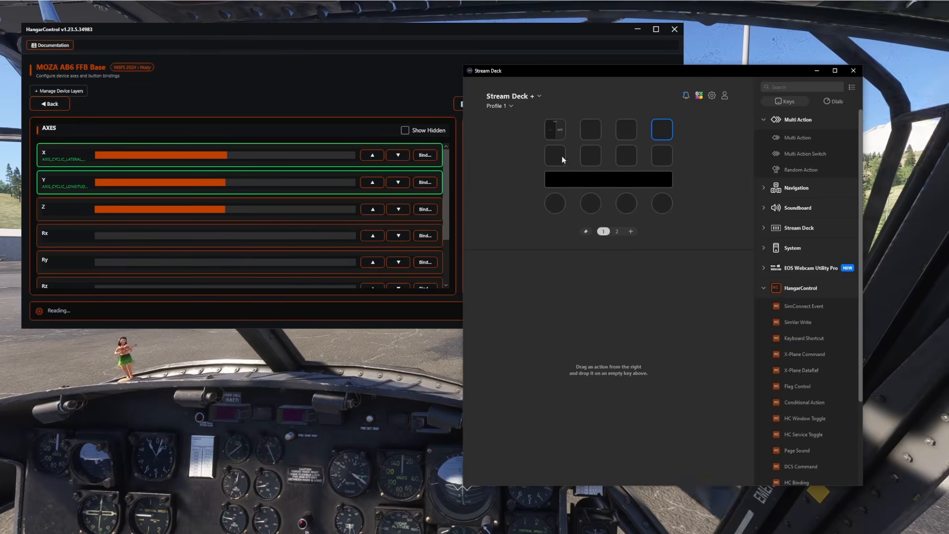
right_click(560, 136)
click(574, 209)
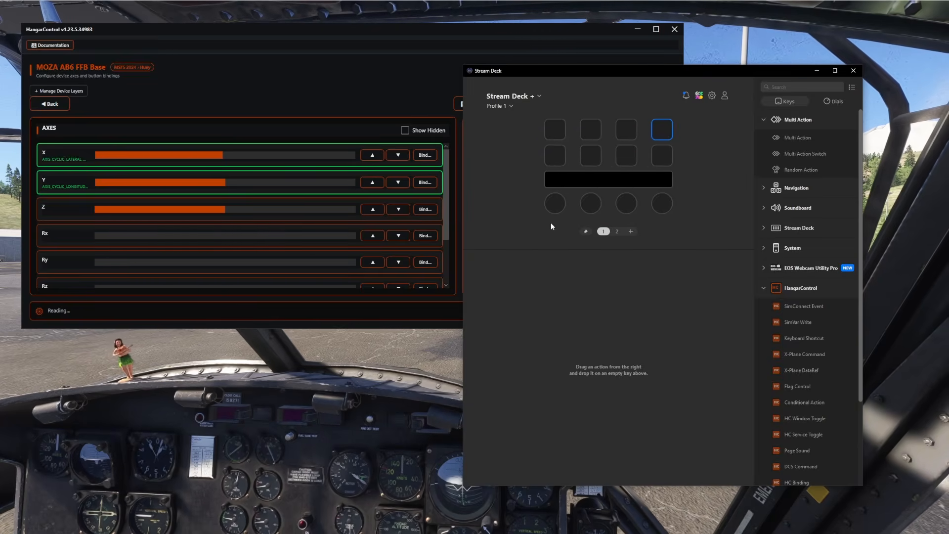
click(556, 132)
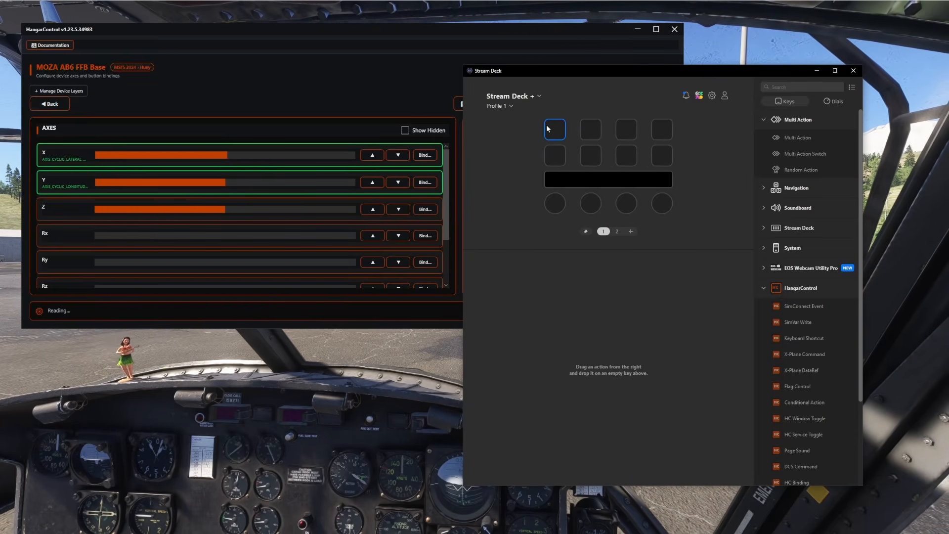
scroll(820, 351, down, 3)
drag(793, 375, 555, 131)
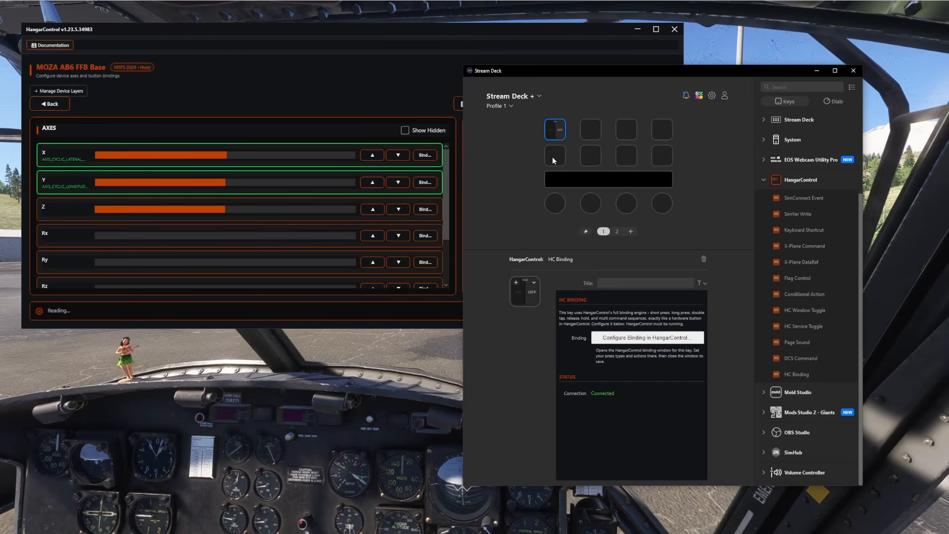
right_click(557, 133)
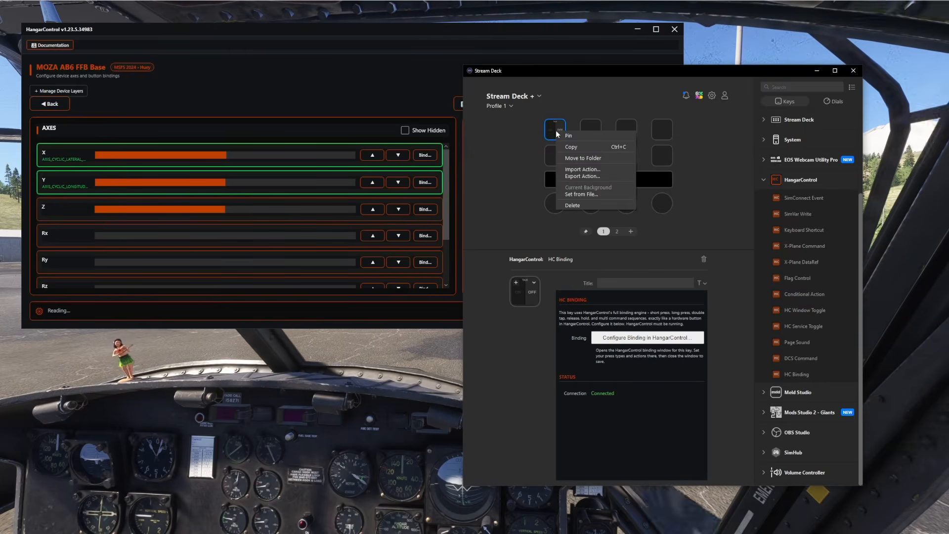
click(618, 205)
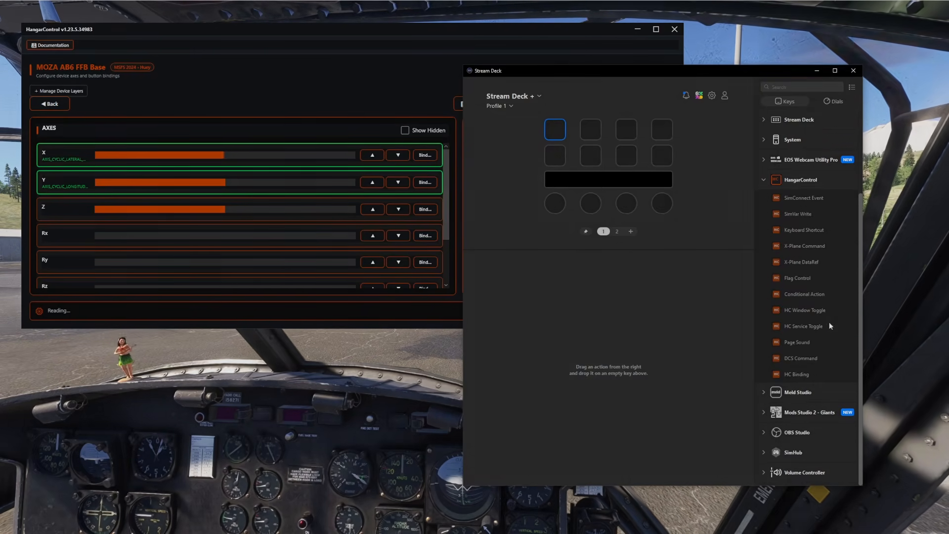
Step: Assign an HC Binding action to the first Stream Deck key and open its press model in HangarControl
drag(811, 342, 715, 346)
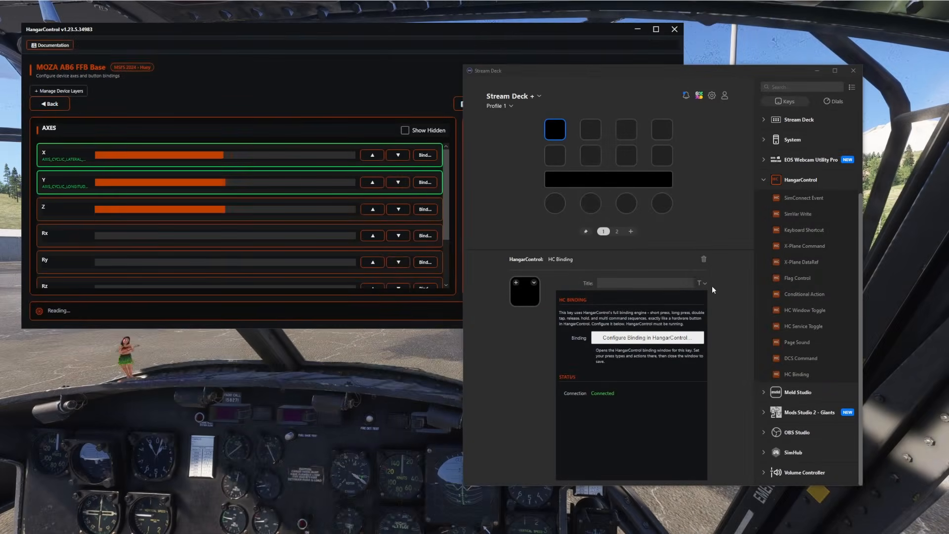
click(650, 339)
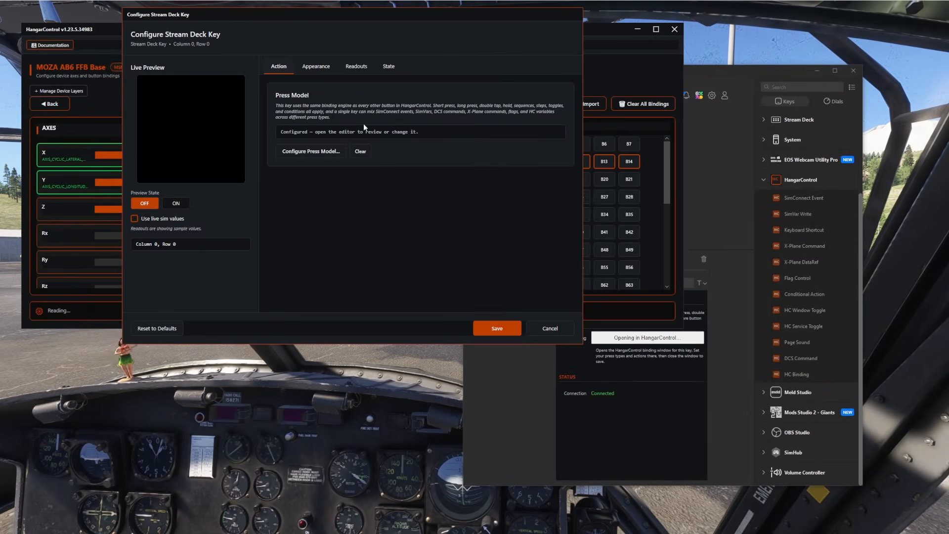
click(311, 151)
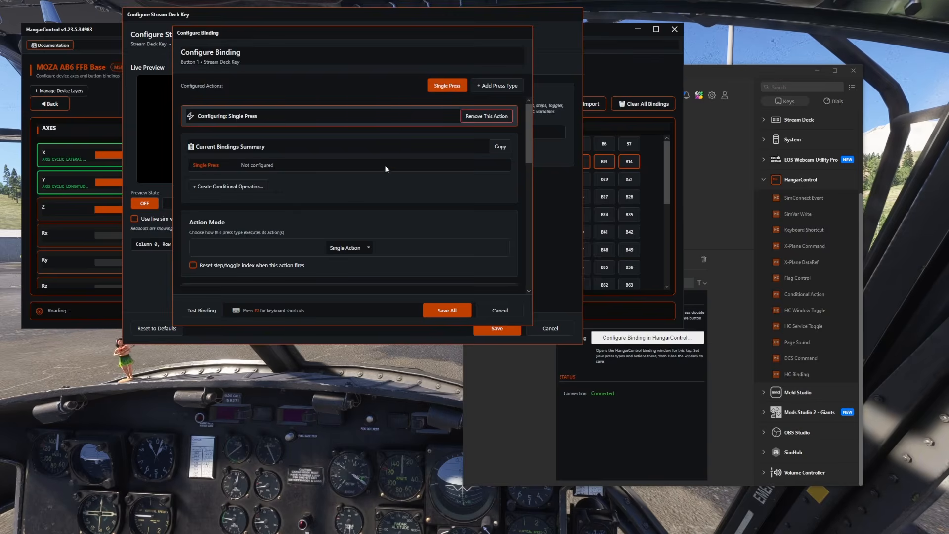
Step: Find the STARTER1_SET SimConnect event and assign it to the key's Single Press action with parameter 1
scroll(368, 213, down, 3)
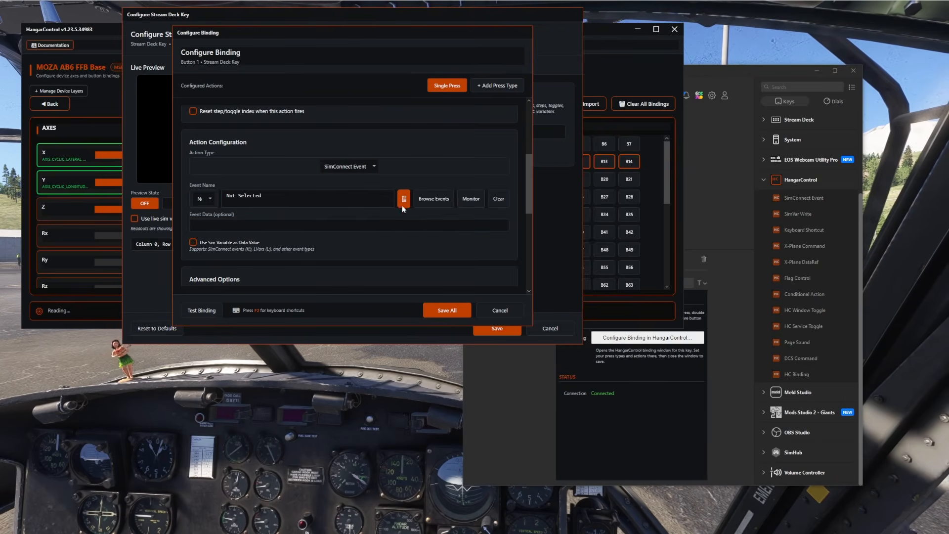
click(433, 197)
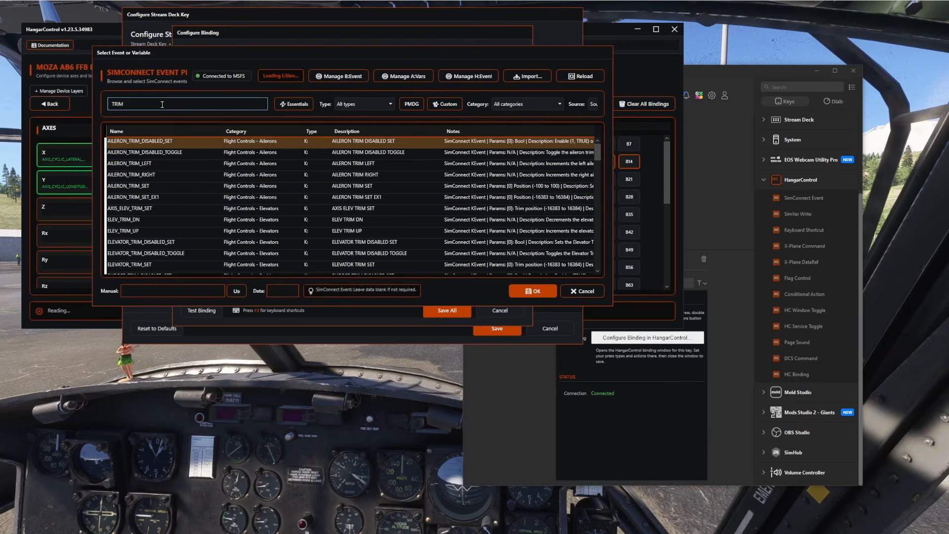
text(STARTER)
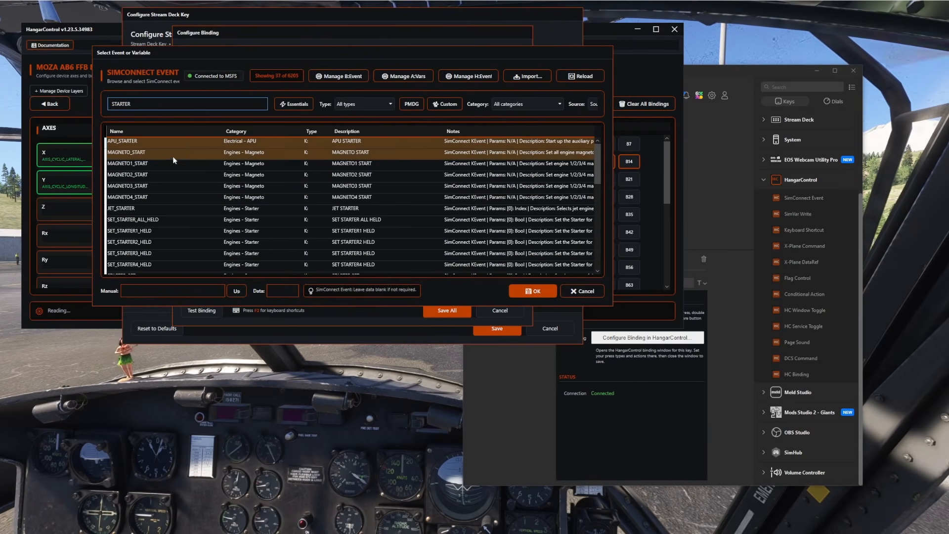
scroll(208, 207, down, 2)
click(233, 243)
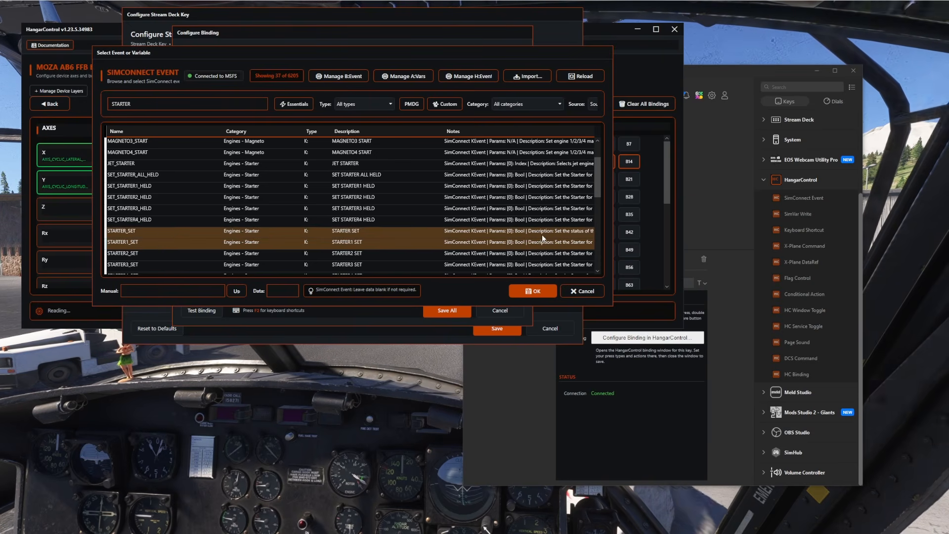
click(544, 291)
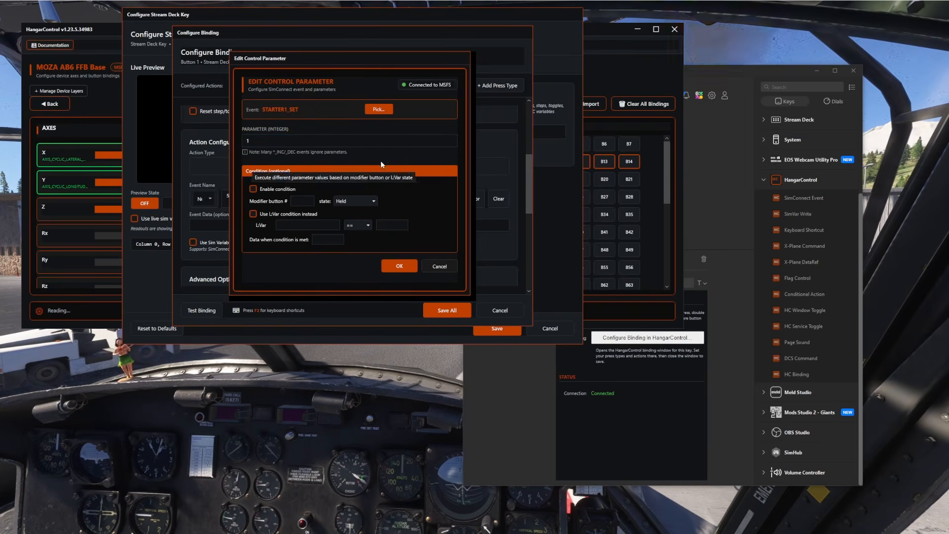
click(399, 267)
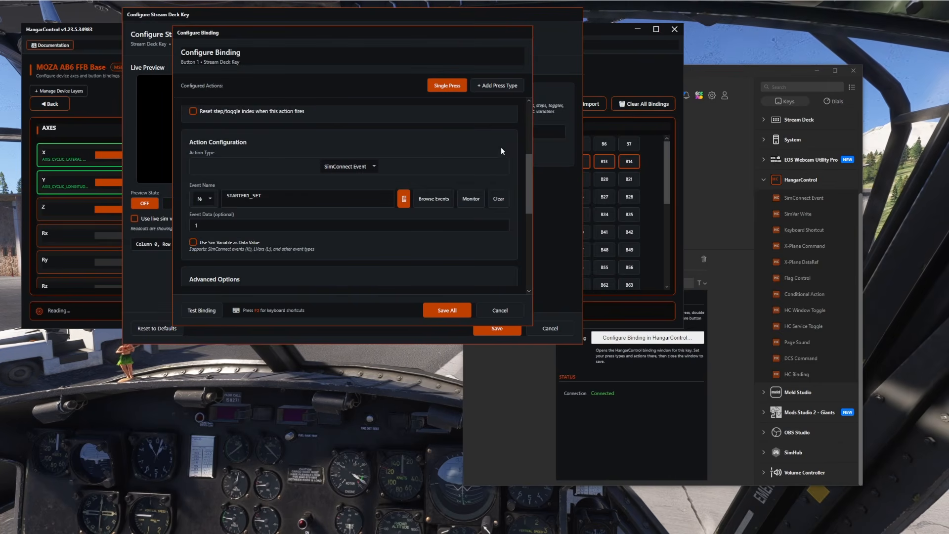
Step: Clear the event from the Single Press action and add a Hold press type to the key
click(266, 197)
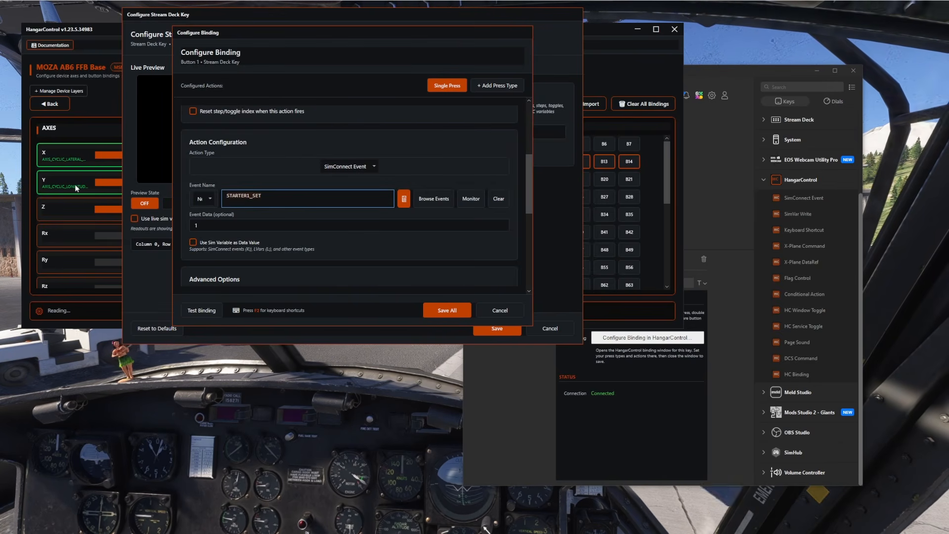
click(497, 199)
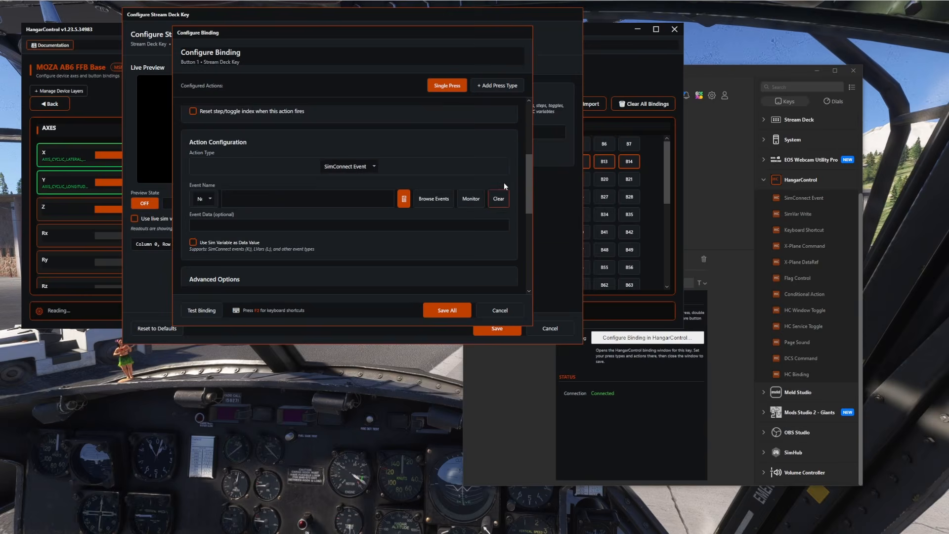
click(498, 85)
click(308, 200)
click(367, 239)
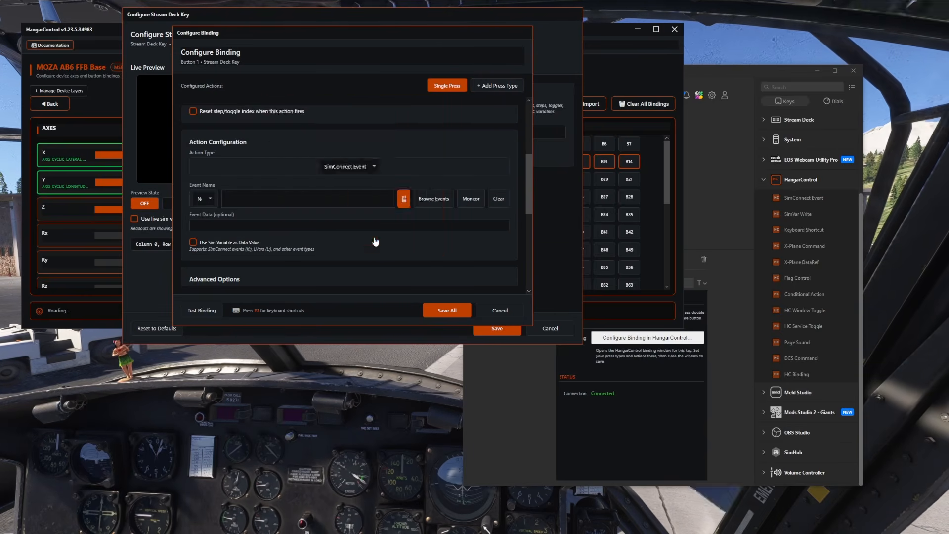
key(Return)
Step: Set the Hold action's SimConnect event to STARTER1_SET with event data 1
click(305, 240)
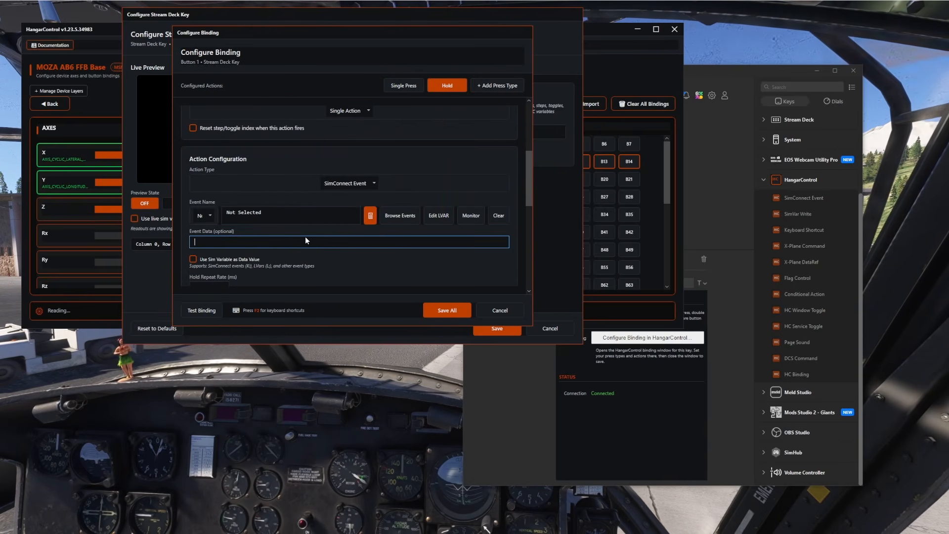
drag(281, 213, 135, 209)
text(STARTER1_SET)
click(229, 242)
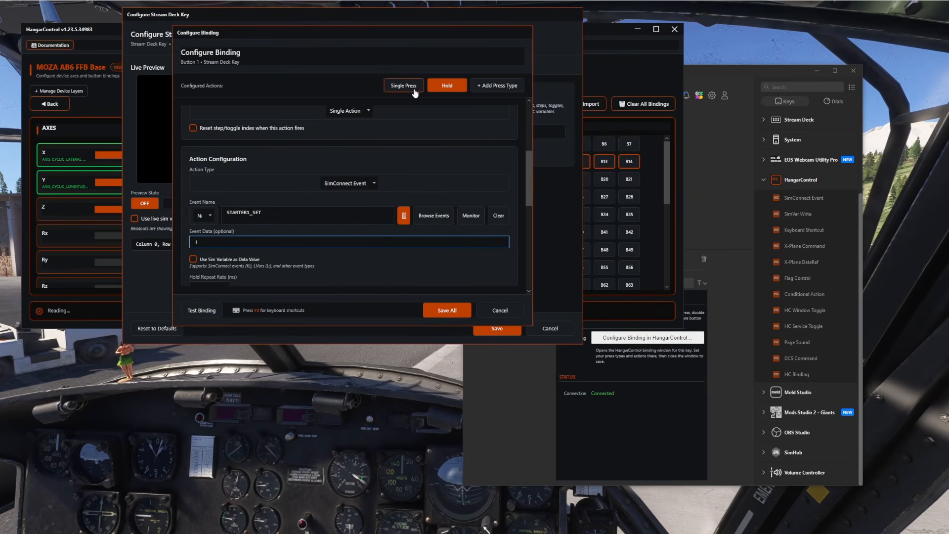
Step: Add a Release press type that triggers when the button is released
click(501, 86)
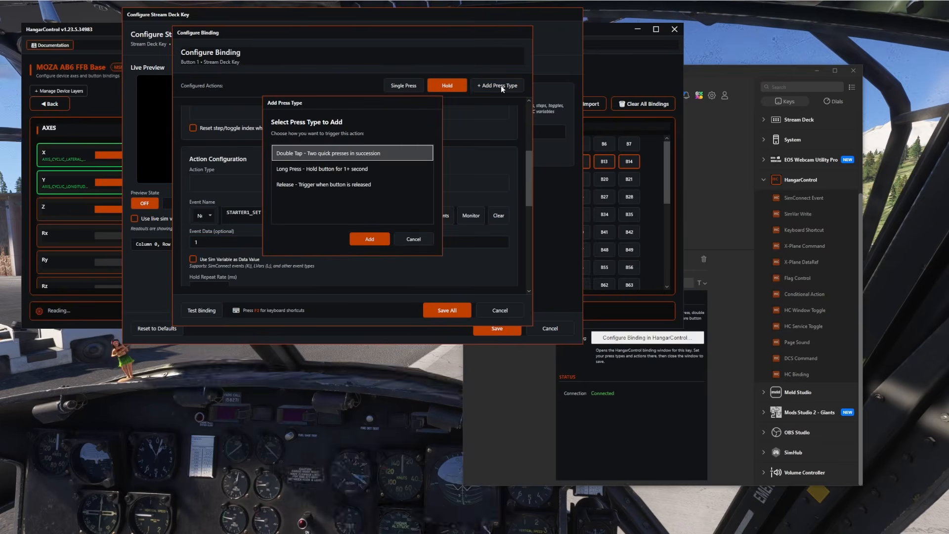
click(324, 185)
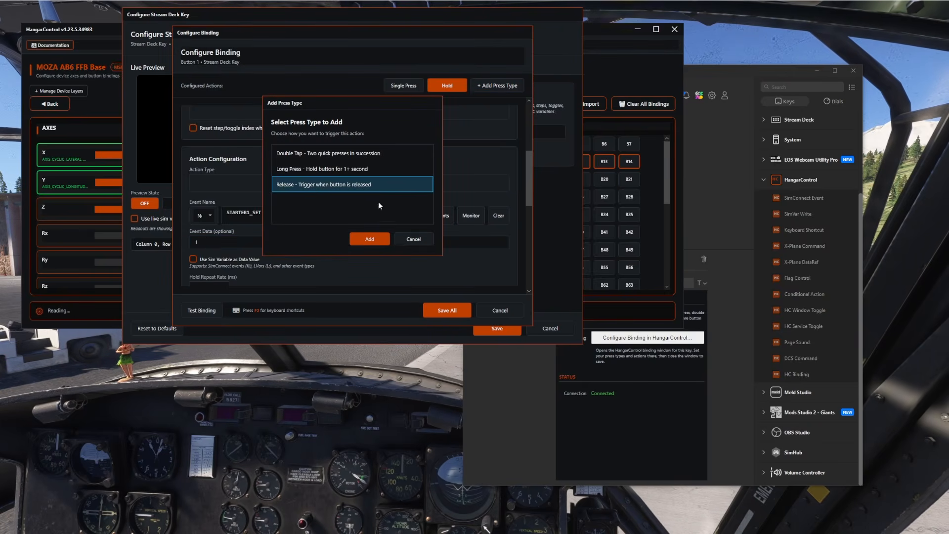
click(369, 240)
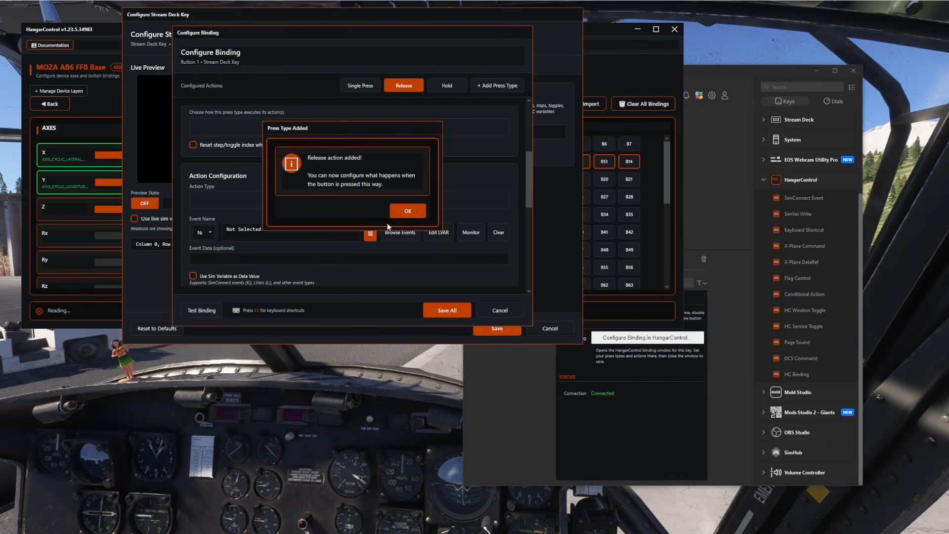
click(410, 209)
Step: Set the Release action's SimConnect event to STARTER1_SET with event data 0 and save all the key's bindings
click(303, 228)
text(STARTER1_SET)
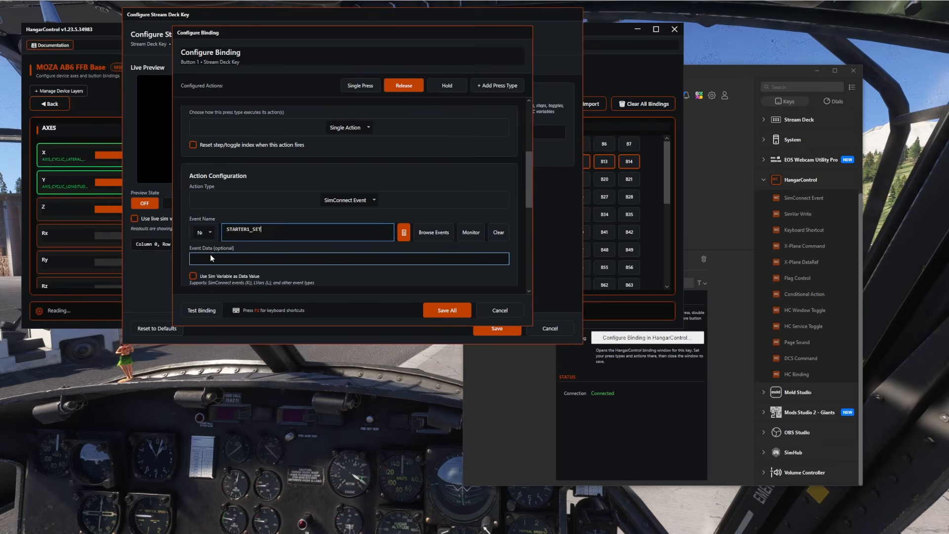
click(212, 258)
text(0)
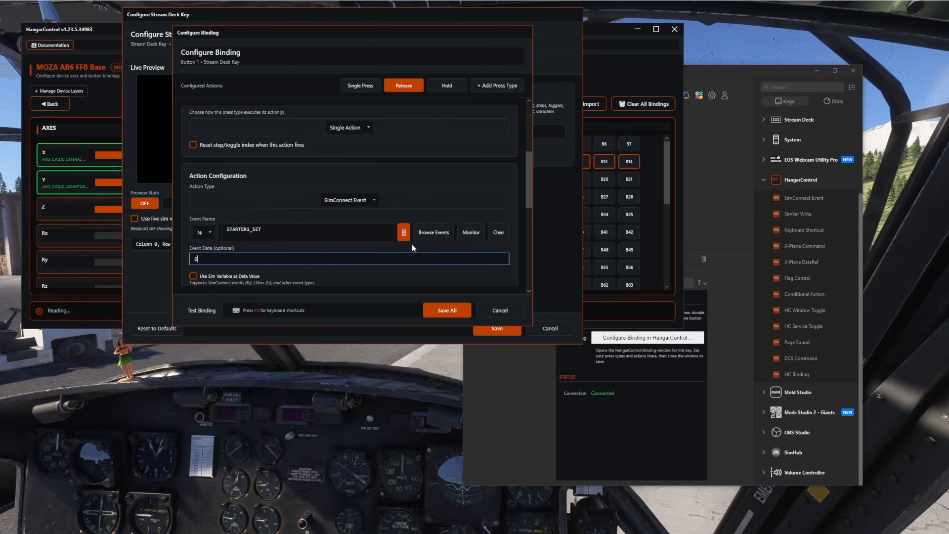
click(447, 310)
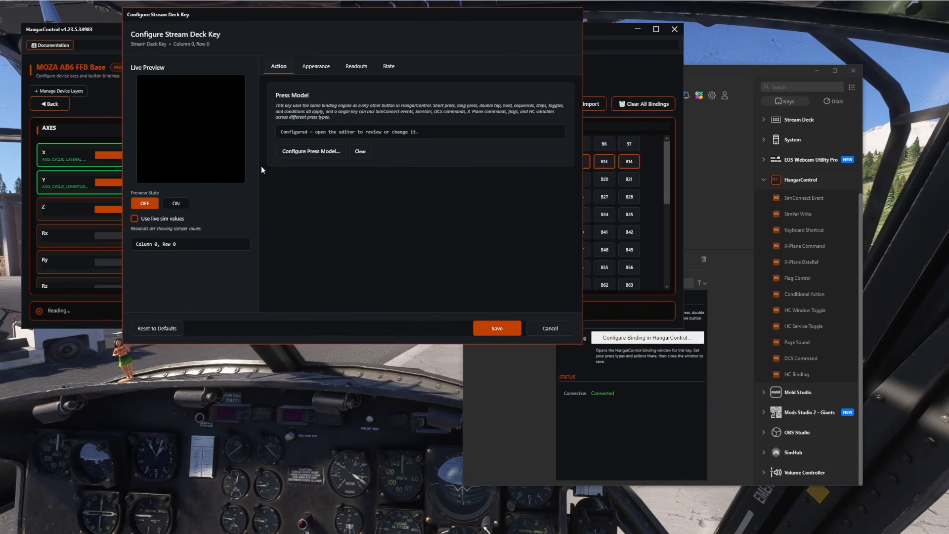
Step: Label the Stream Deck key STARTER in its ON state and save the key's configuration
click(316, 66)
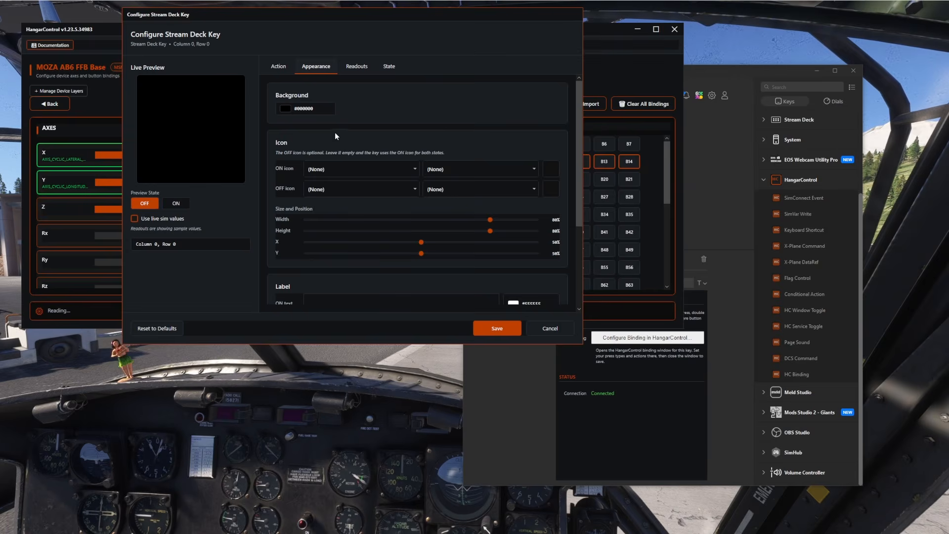
scroll(318, 246, down, 2)
click(345, 244)
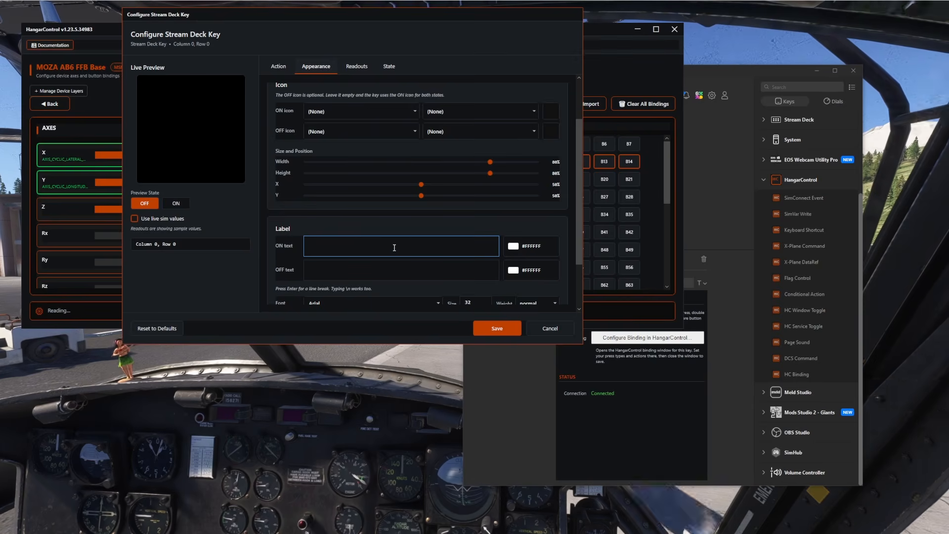
scroll(352, 245, down, 2)
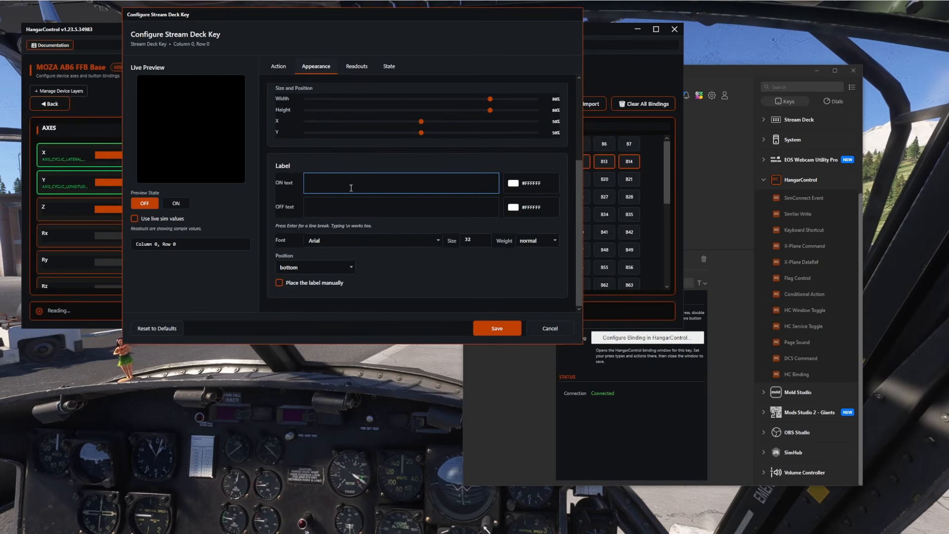
text(STAR)
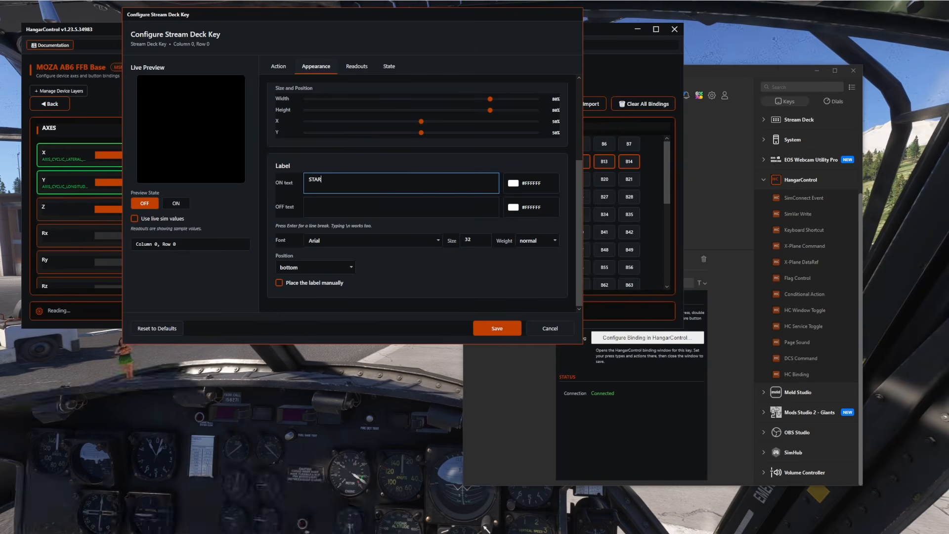
text(TER)
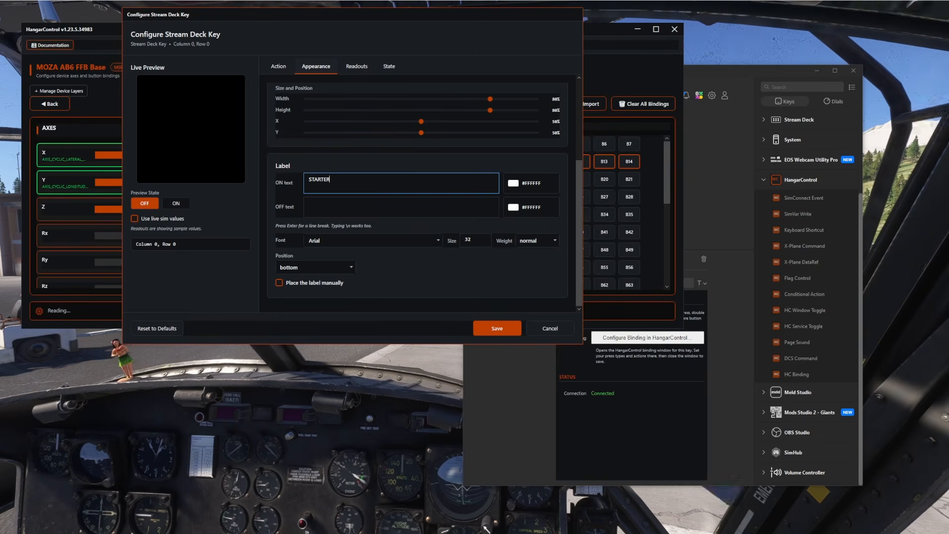
click(366, 210)
click(497, 328)
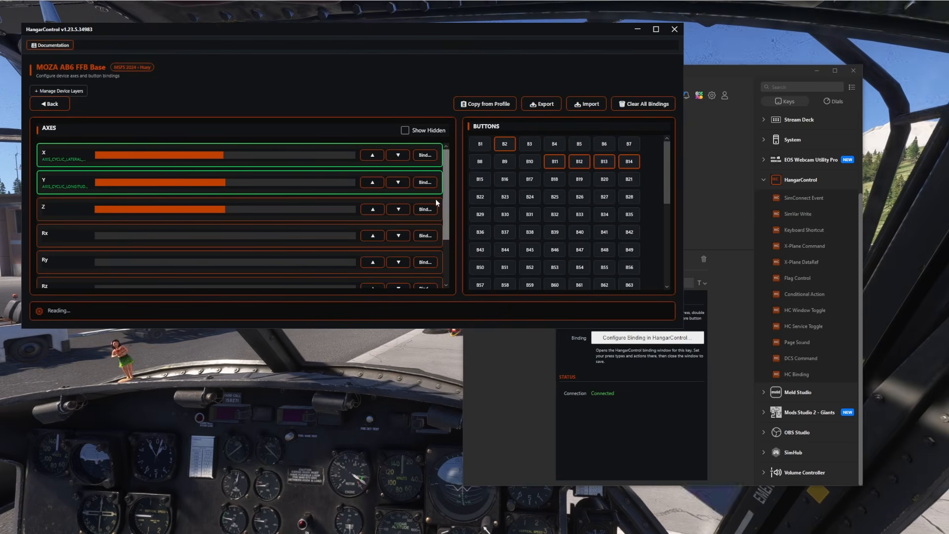
Step: Reopen the first Stream Deck key's HangarControl configuration, set its state feedback to Toggle when pressed, and save it
click(723, 200)
click(556, 130)
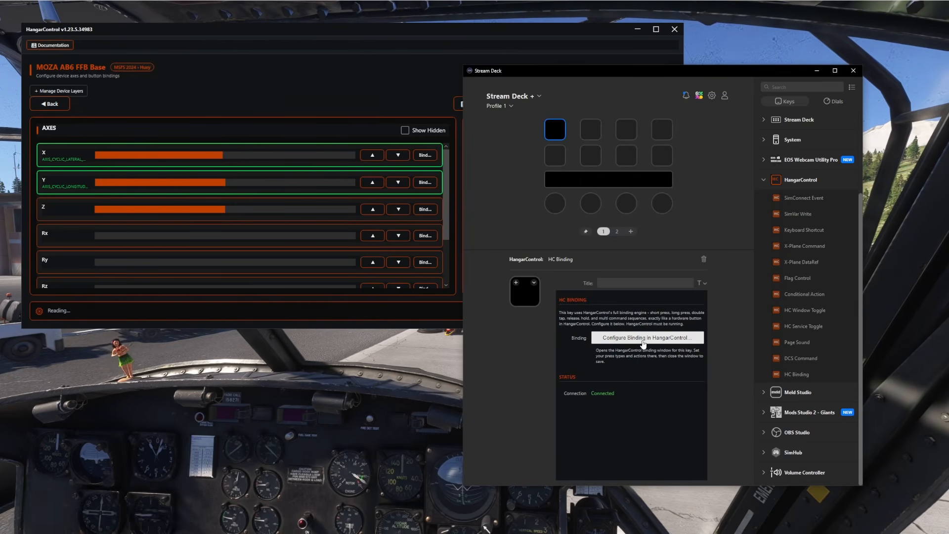
click(646, 341)
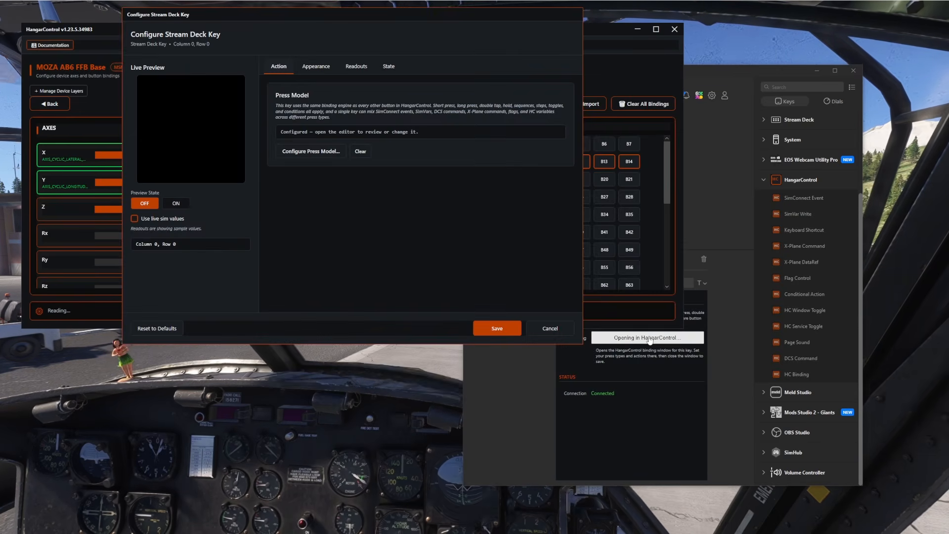
click(317, 68)
scroll(420, 129, down, 3)
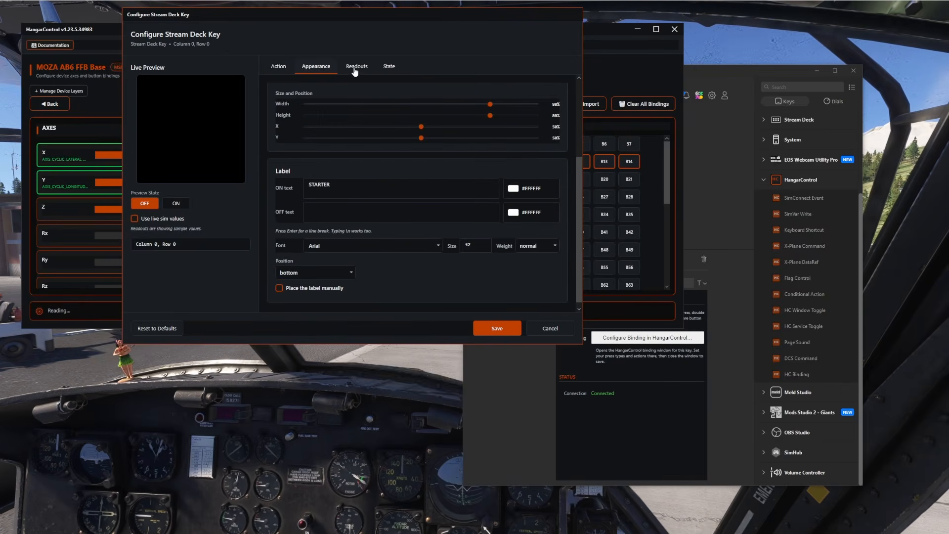
click(390, 67)
click(358, 137)
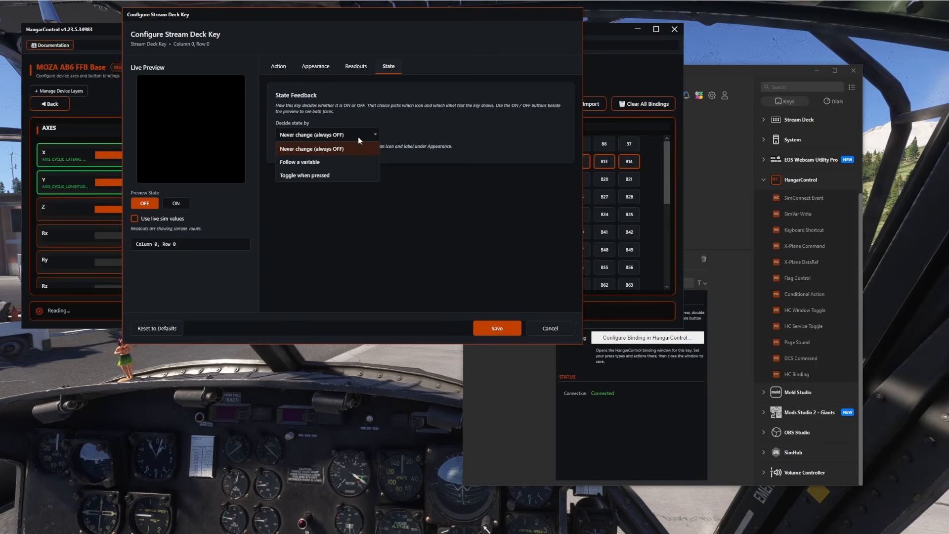
click(322, 174)
click(497, 328)
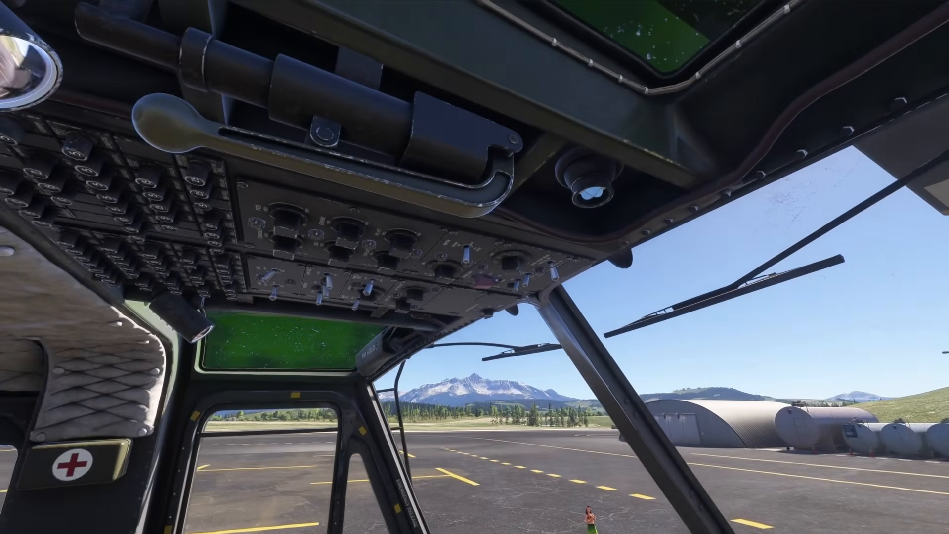
Step: In the simulator cockpit, flip the overhead INVTR switch and the DC power toggle nearest the red guarded switch
scroll(552, 417, up, 6)
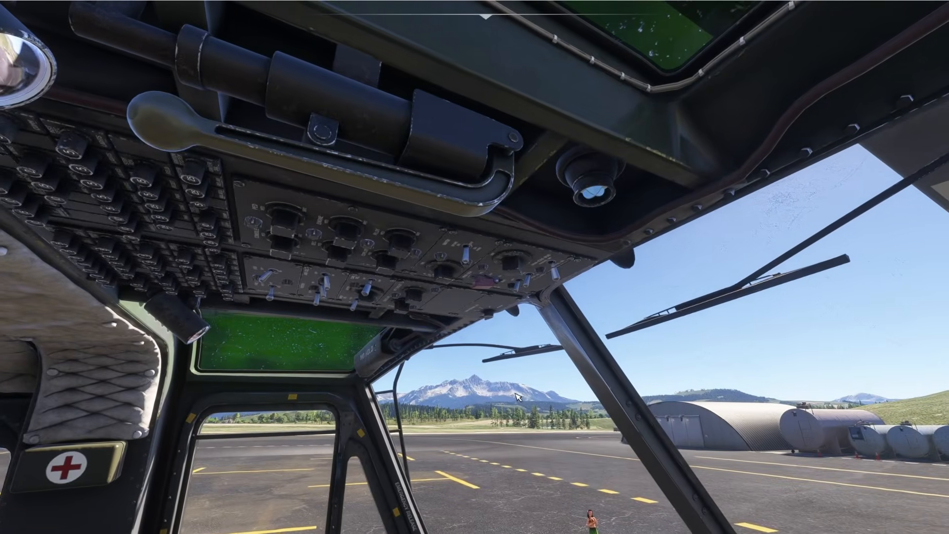
scroll(583, 421, up, 5)
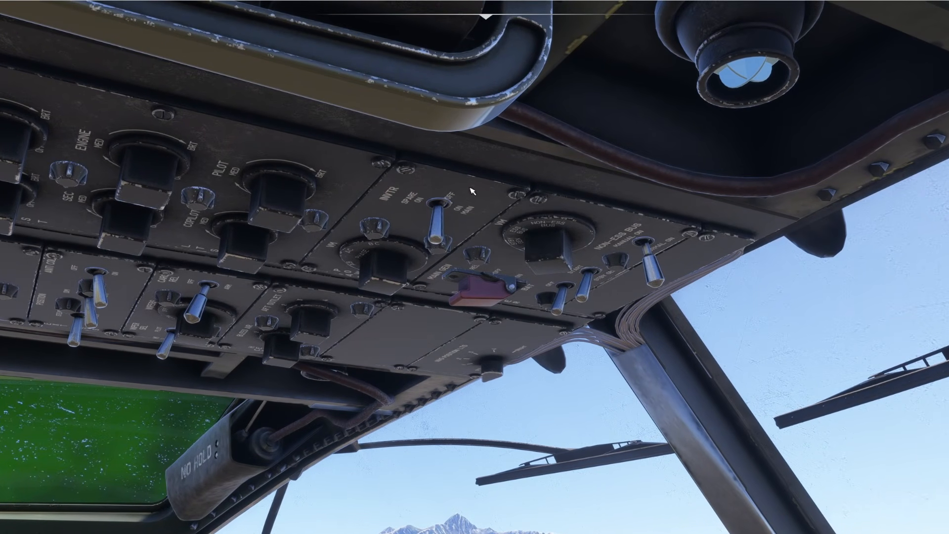
click(433, 227)
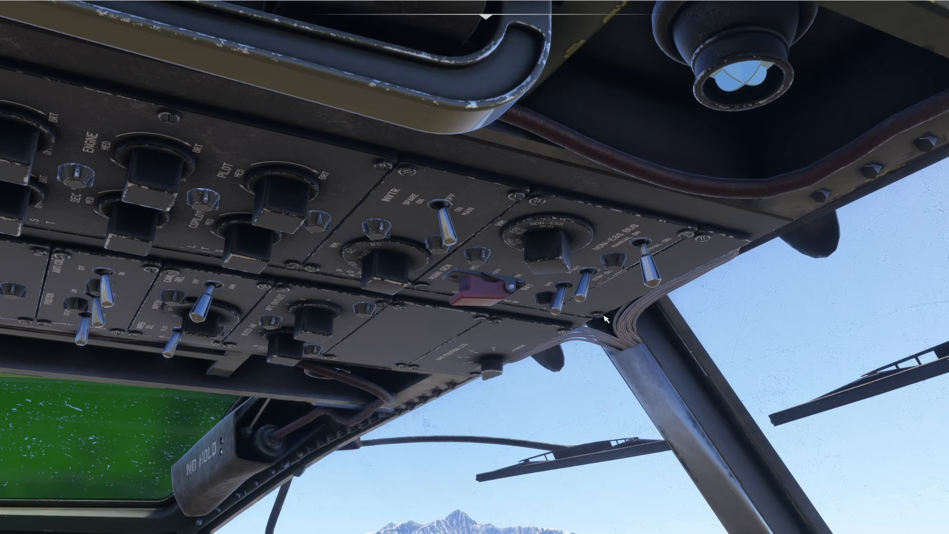
click(556, 302)
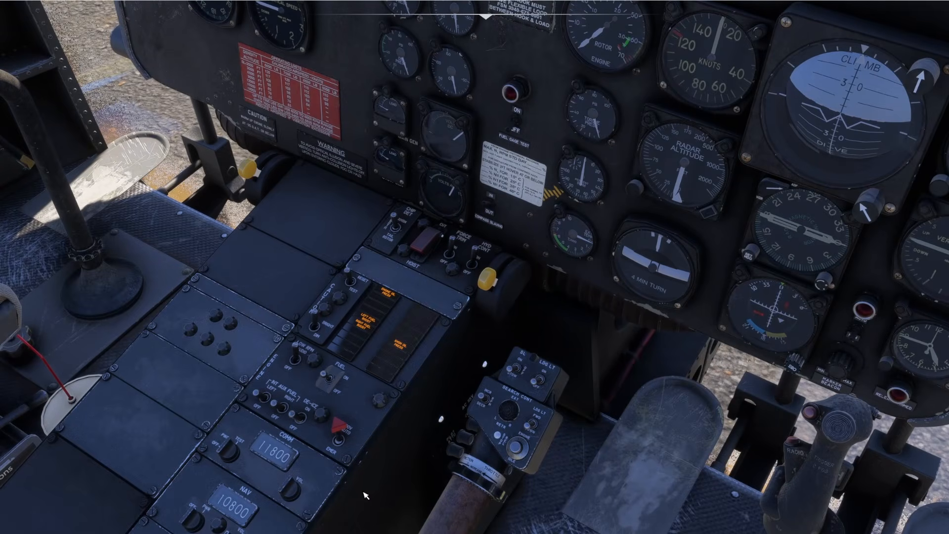
Step: Turn on the main FUEL switch on the centre pedestal and set the neighbouring toggle on the same panel
click(294, 355)
click(295, 362)
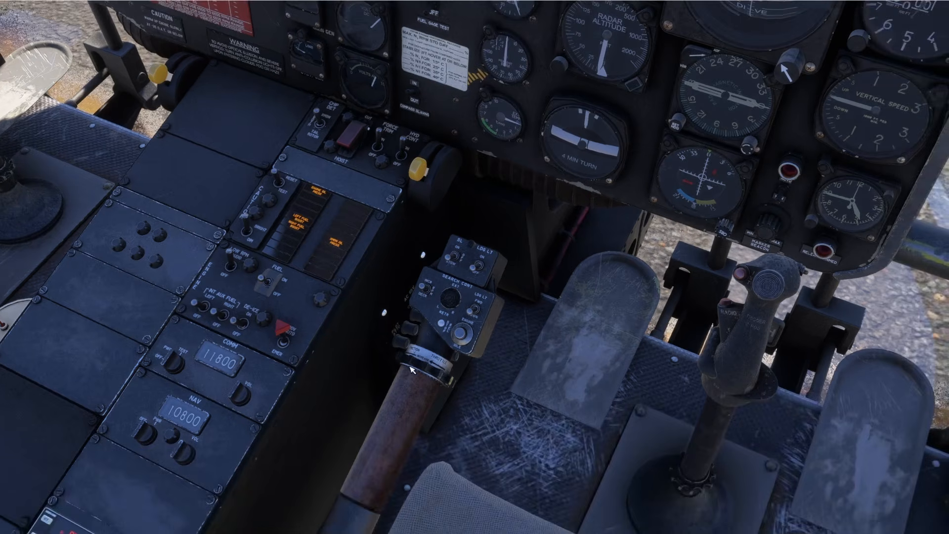
click(231, 268)
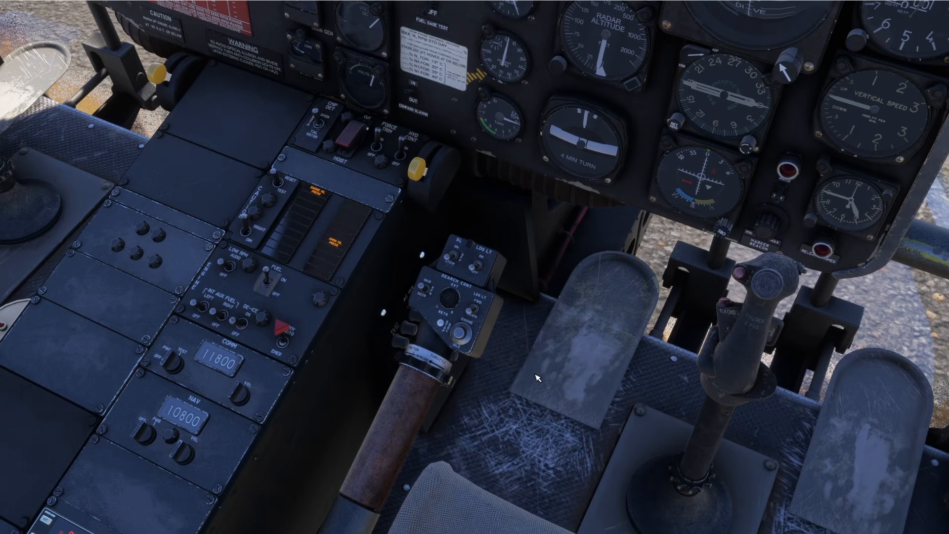
Step: Open the throttle grip on the pilot's collective and check the rotor and engine gauges
drag(534, 396, 531, 414)
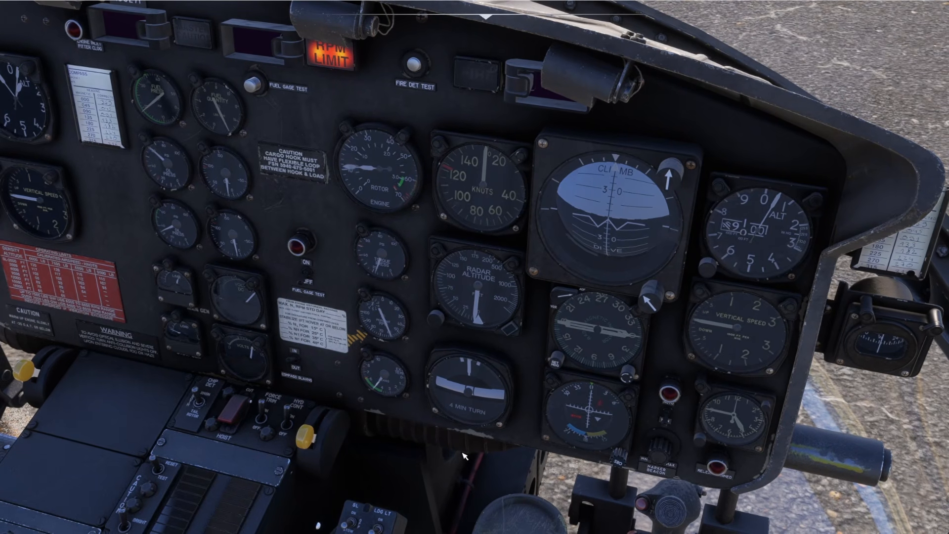
drag(464, 456, 398, 465)
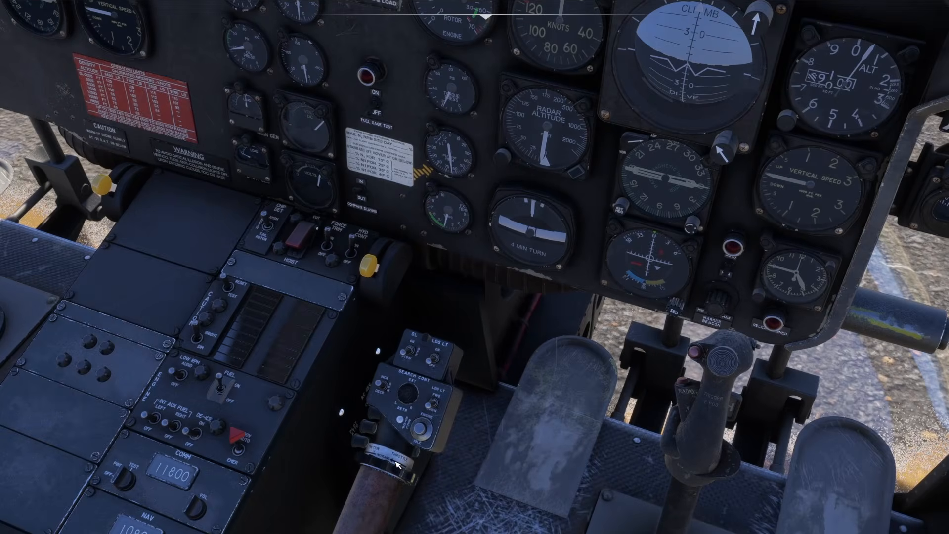
scroll(398, 463, up, 1)
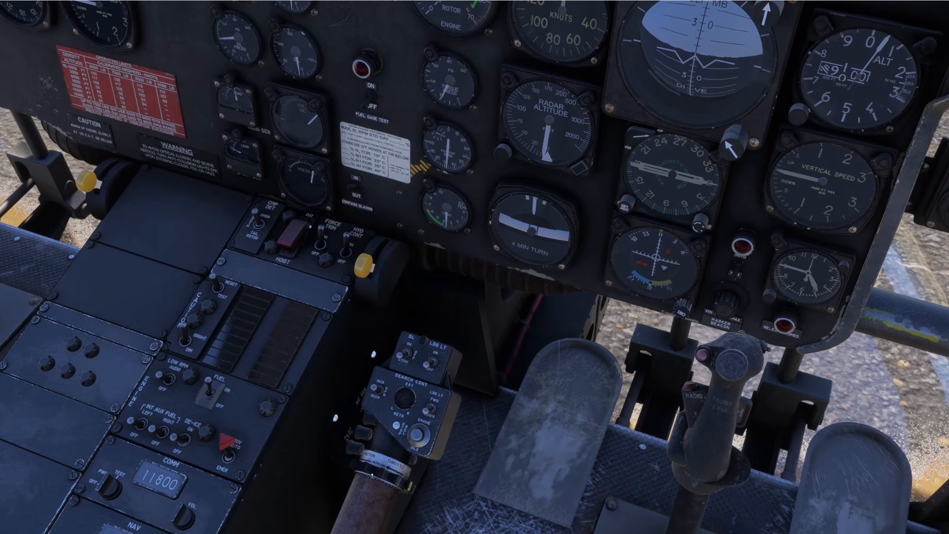
scroll(371, 474, up, 6)
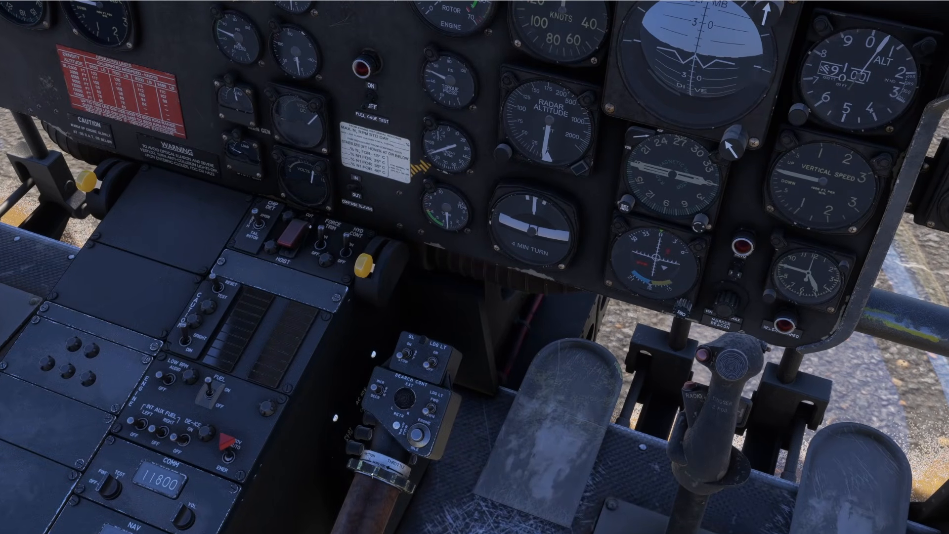
drag(484, 474, 521, 447)
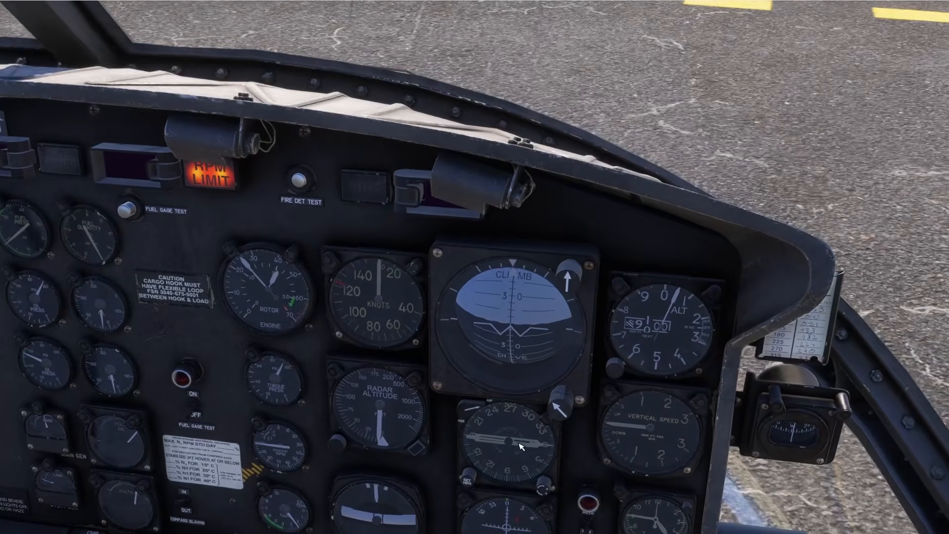
Step: Open the cockpit options tablet, review its Exterior Options and Interior Options pages, and put the tablet away
scroll(521, 447, down, 1)
scroll(522, 447, down, 4)
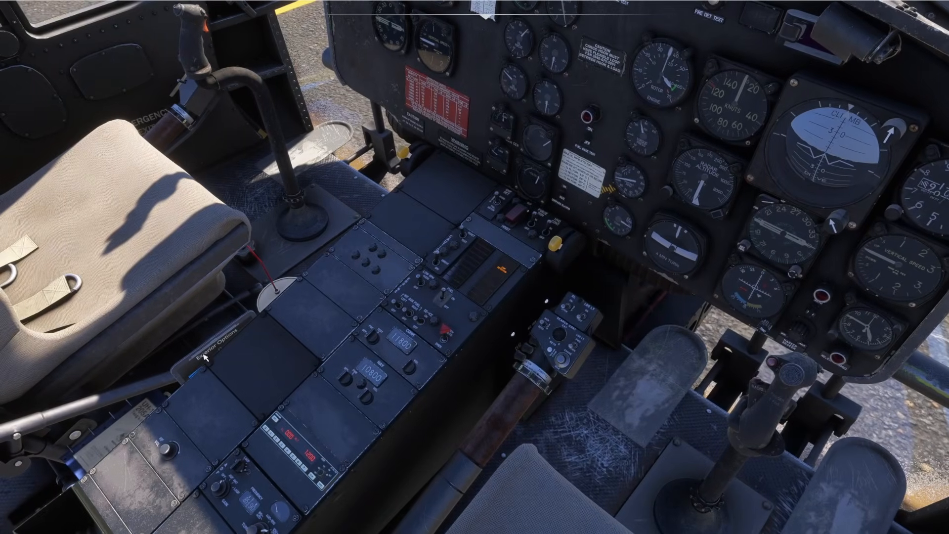
click(214, 347)
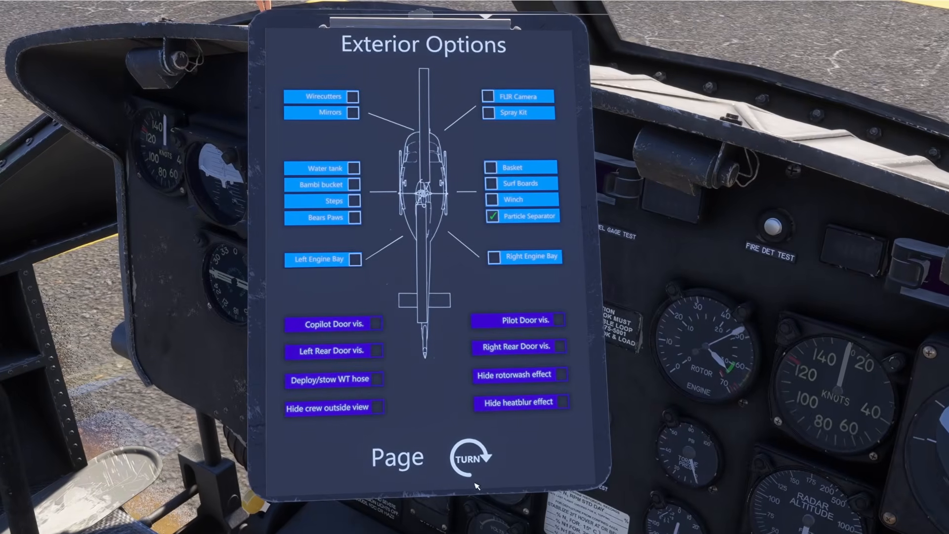
click(475, 459)
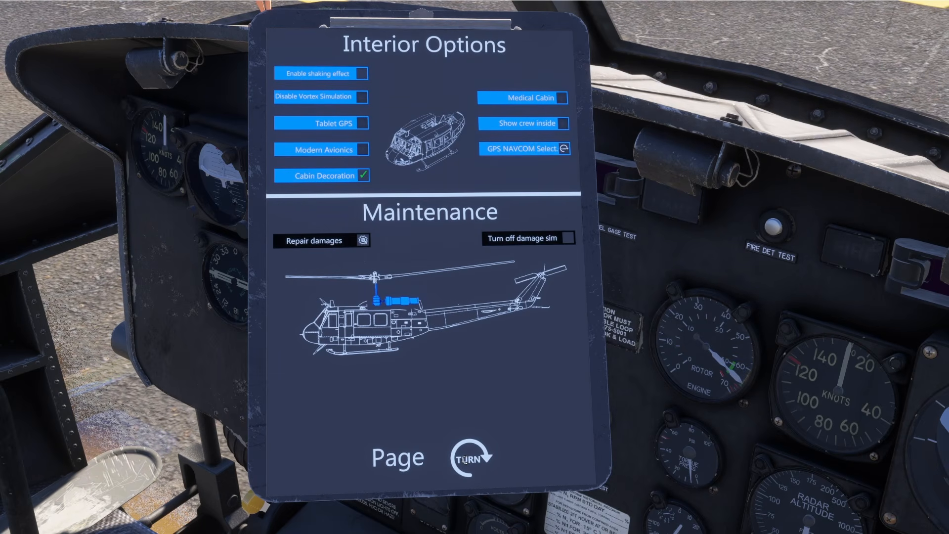
click(465, 461)
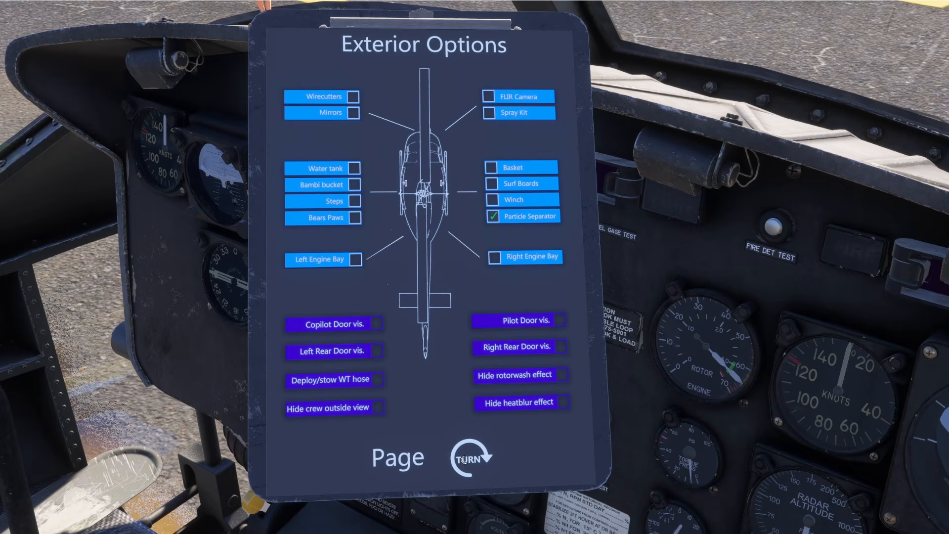
click(465, 460)
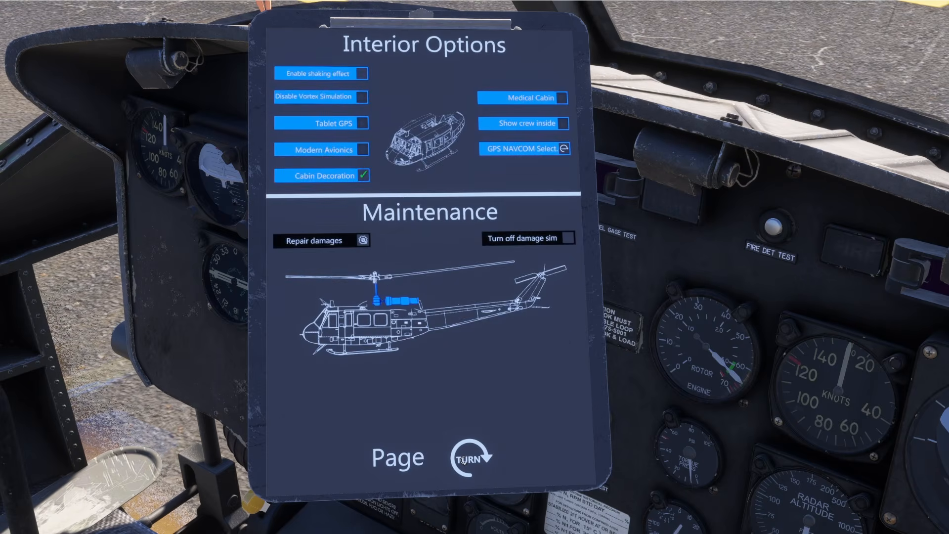
click(465, 461)
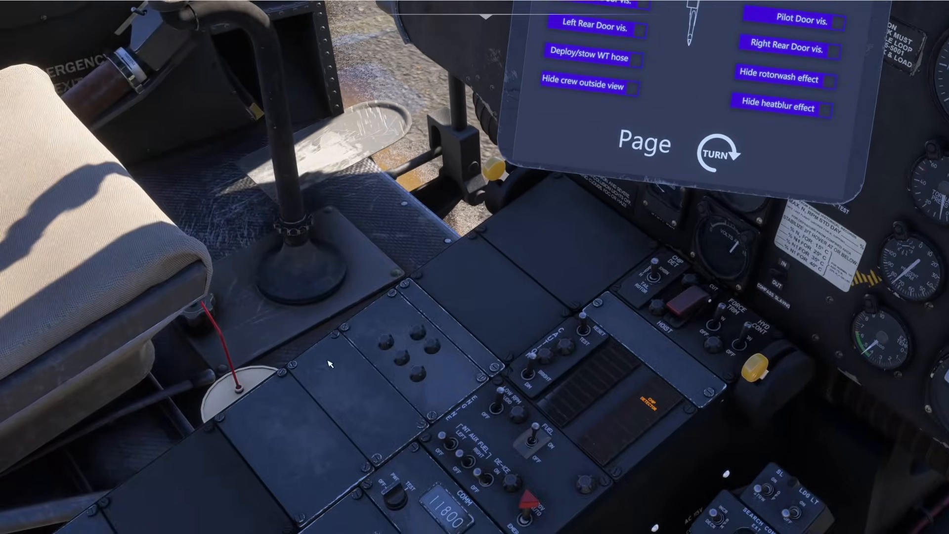
drag(186, 441, 454, 103)
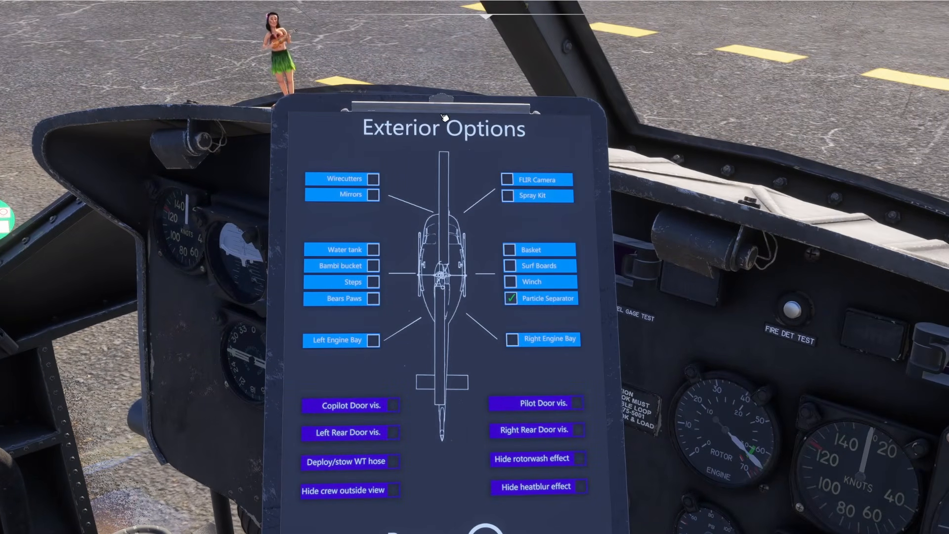
click(446, 114)
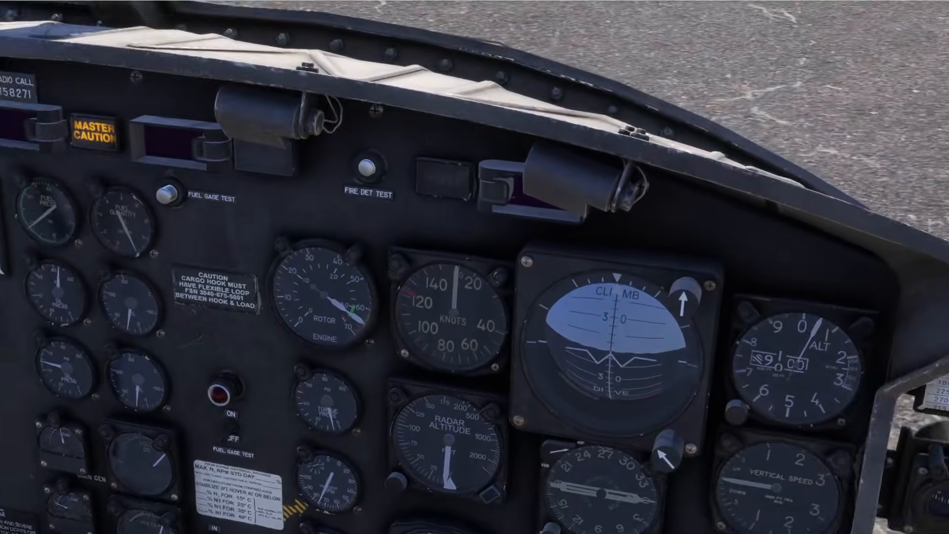
Step: Enable Developer Mode in the simulator's advanced general settings and save the change
scroll(437, 268, down, 5)
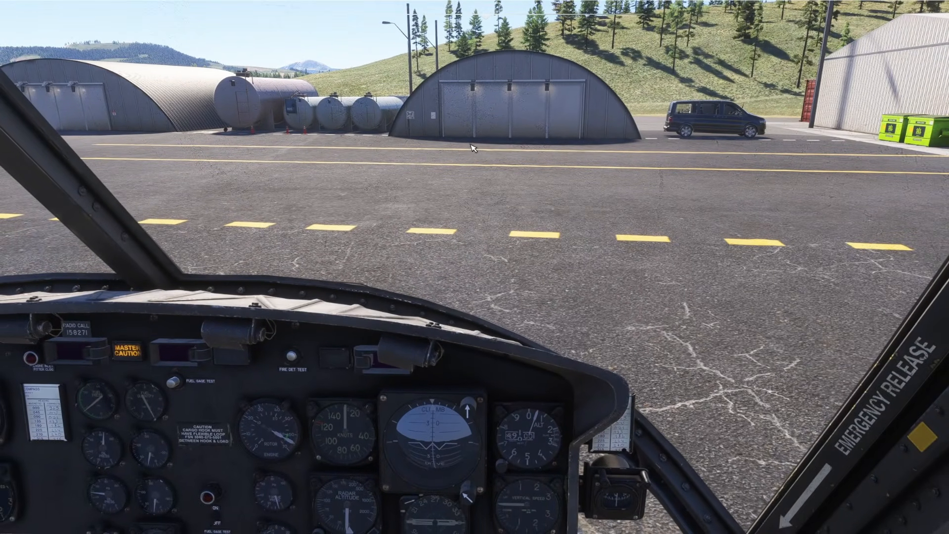
key(Escape)
click(839, 313)
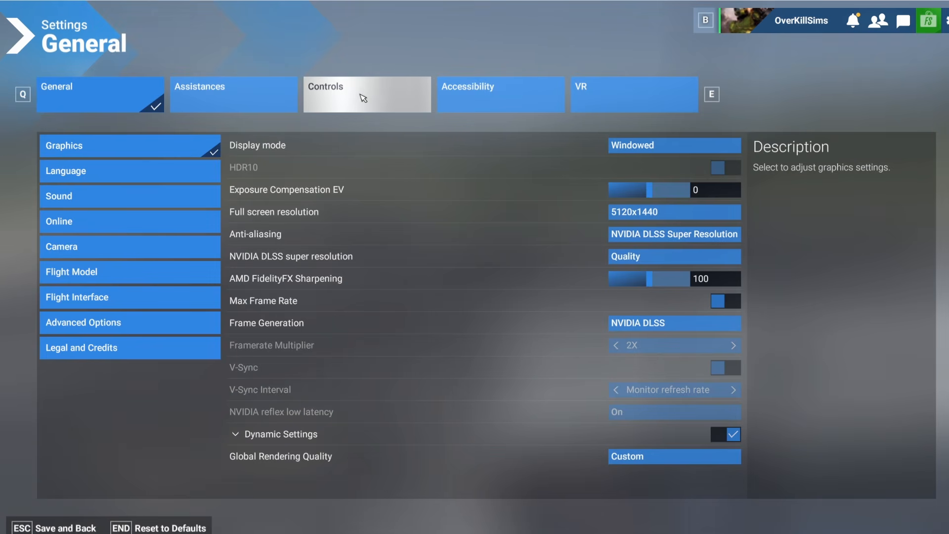
click(95, 329)
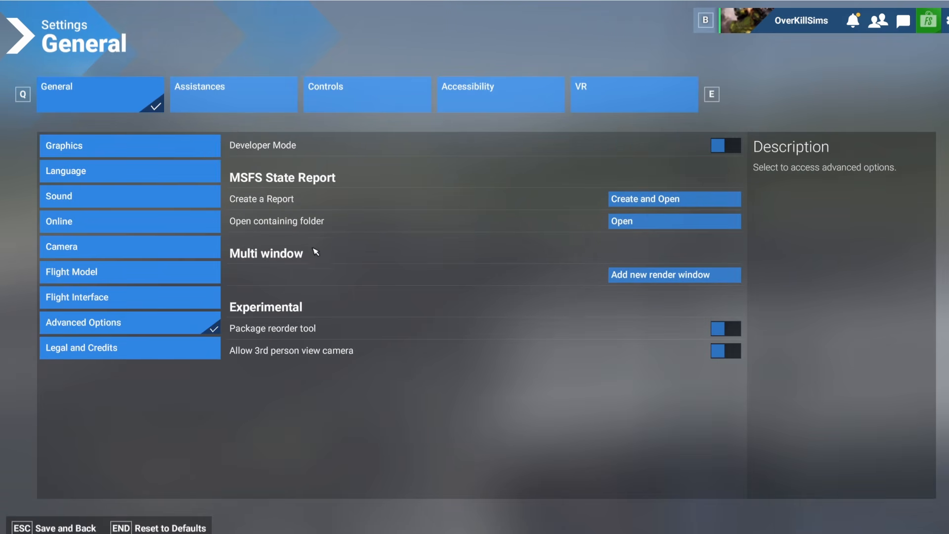
click(728, 143)
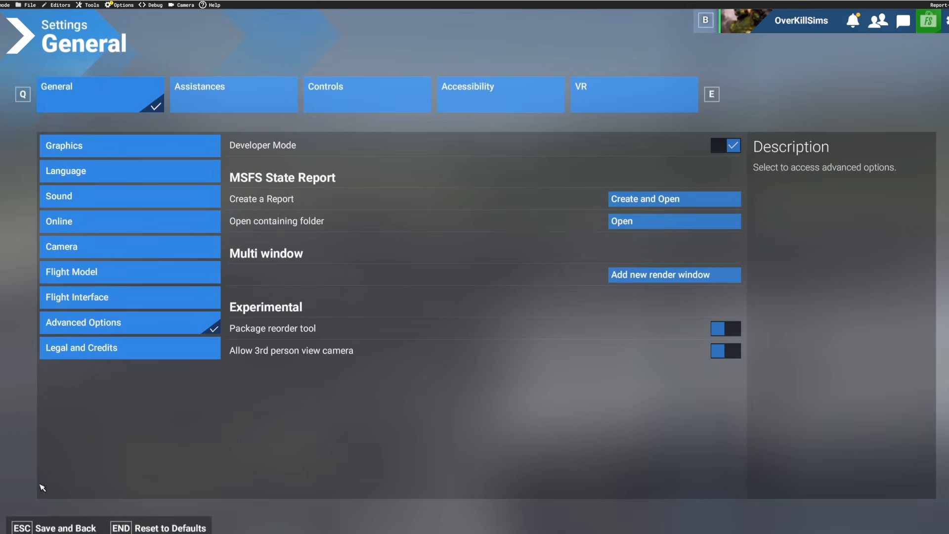
click(54, 528)
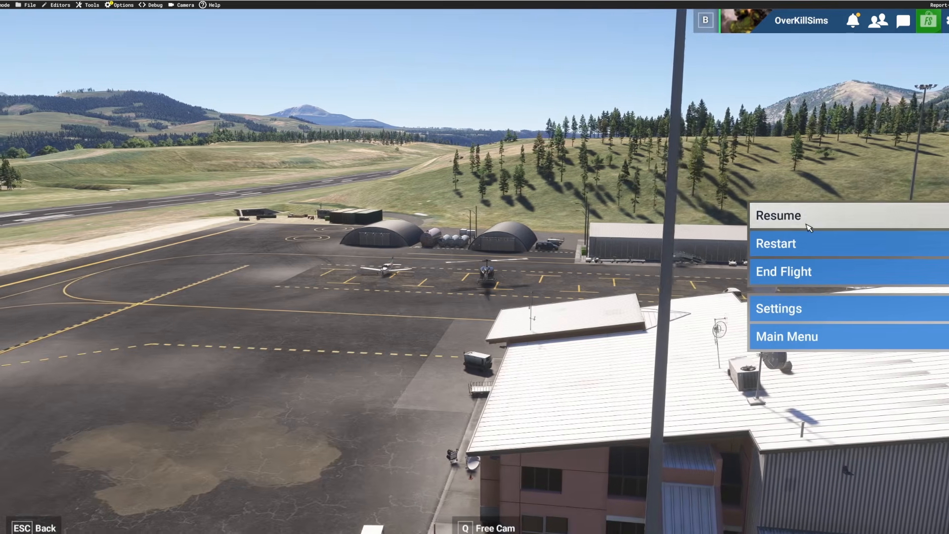
Step: Resume the flight, open the Behaviors developer tool, and move its window aside so the cockpit controls are accessible
click(779, 215)
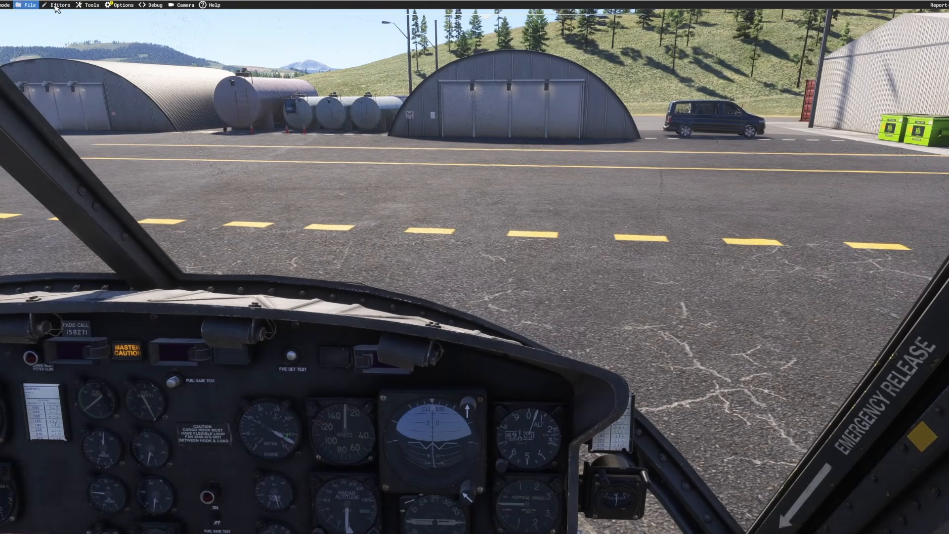
click(88, 5)
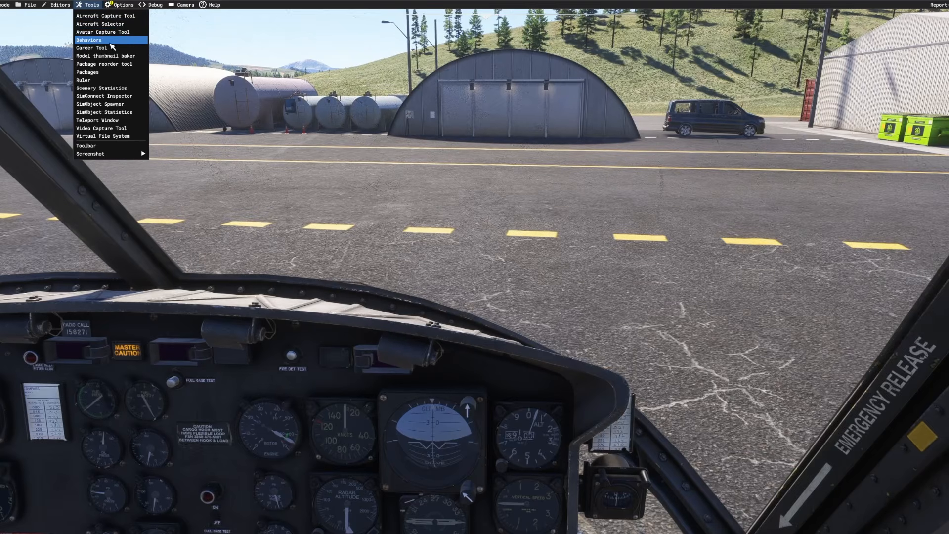
click(93, 40)
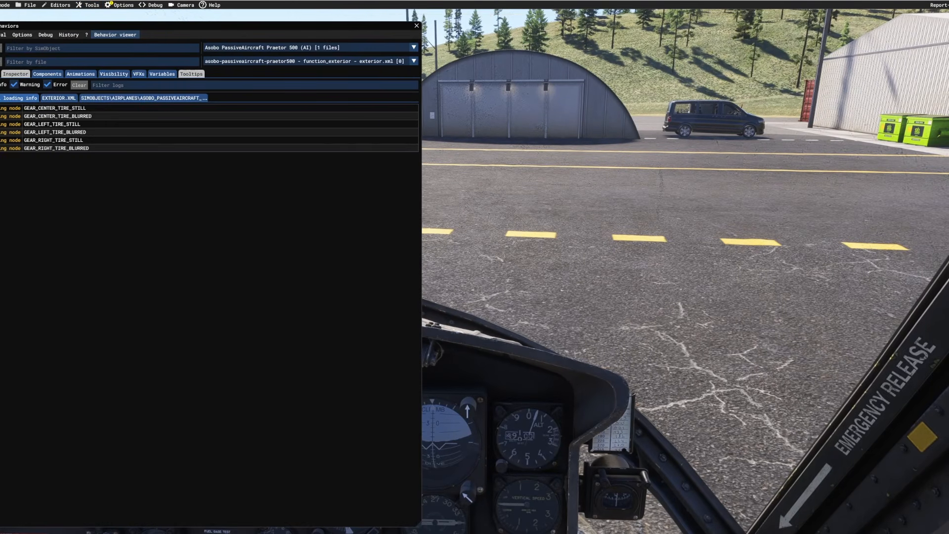
click(115, 34)
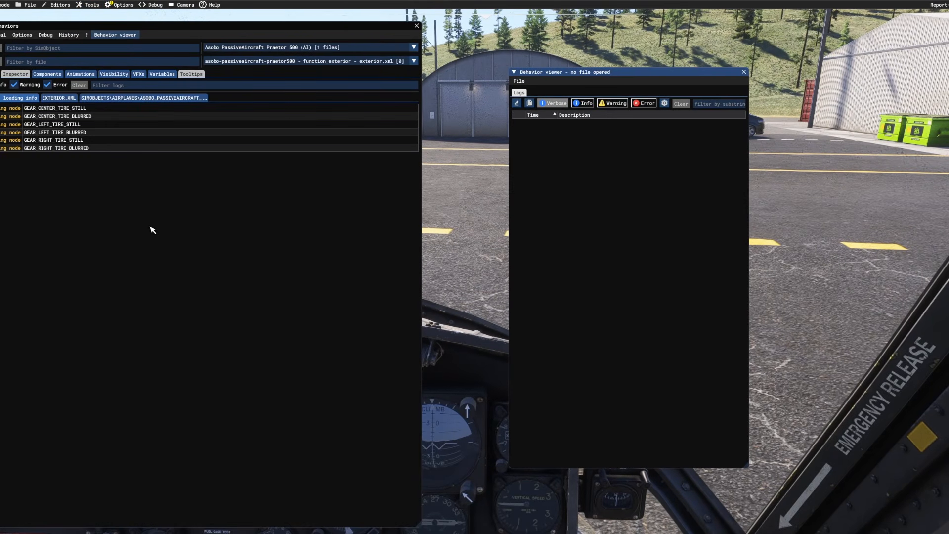
click(744, 71)
drag(347, 26, 882, 36)
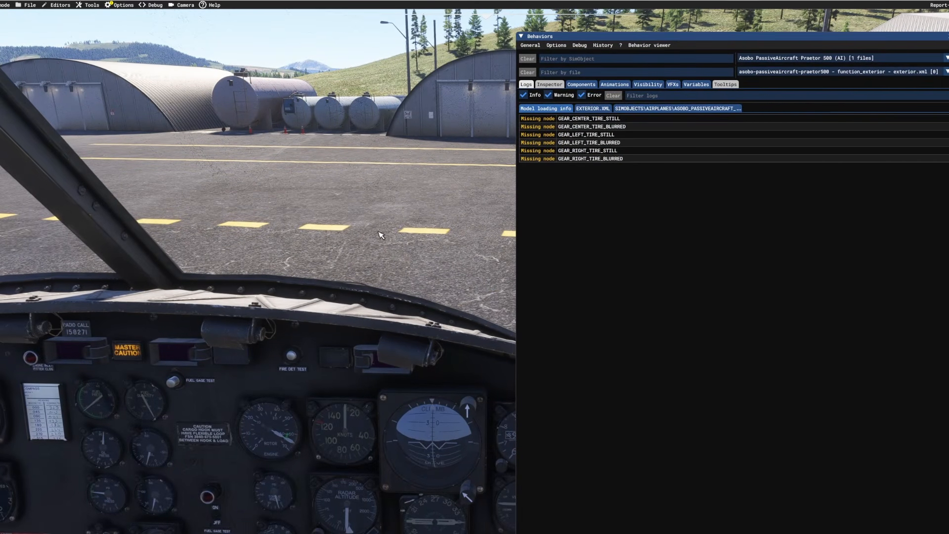
click(213, 383)
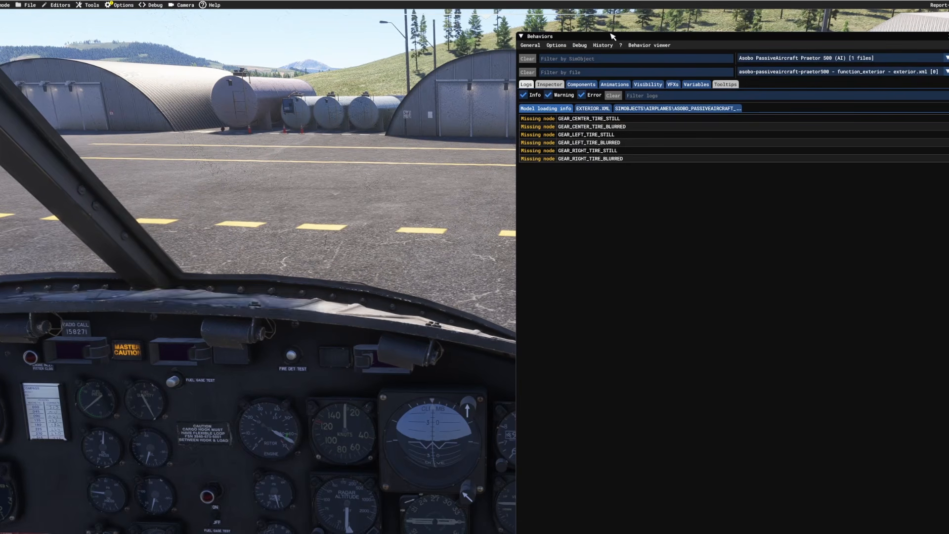
click(660, 37)
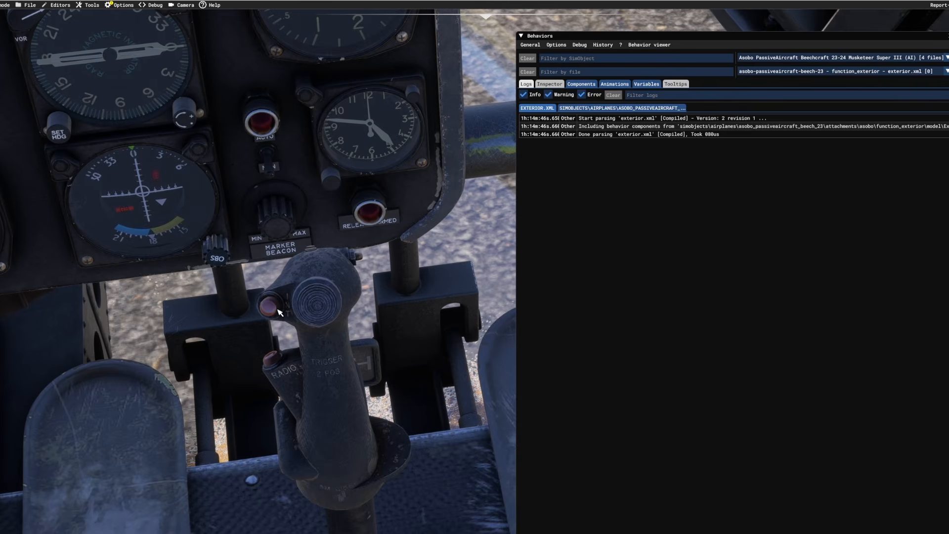
Step: Inspect the cyclic's trim release button in the Behaviors tool, reviewing its Update codes, Mouserect and Animations sections
key(ctrl+g)
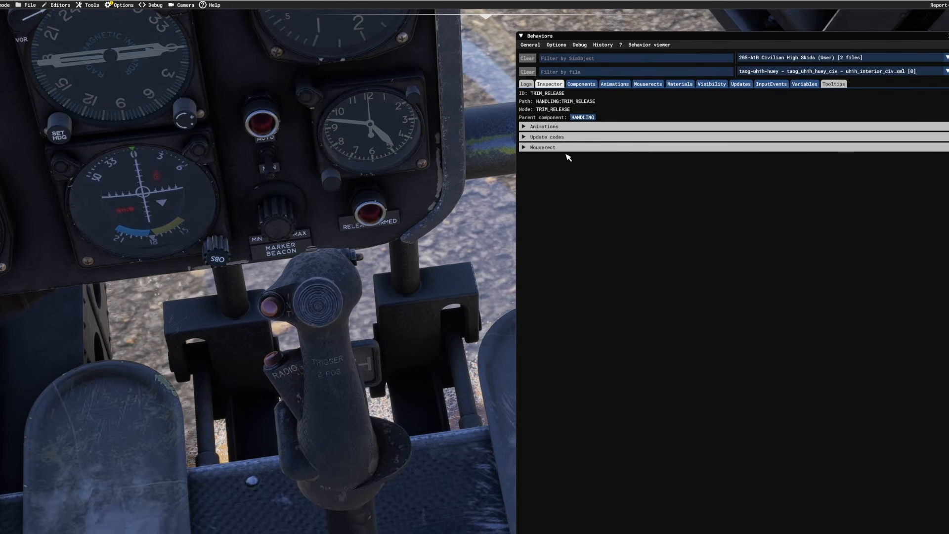
click(526, 137)
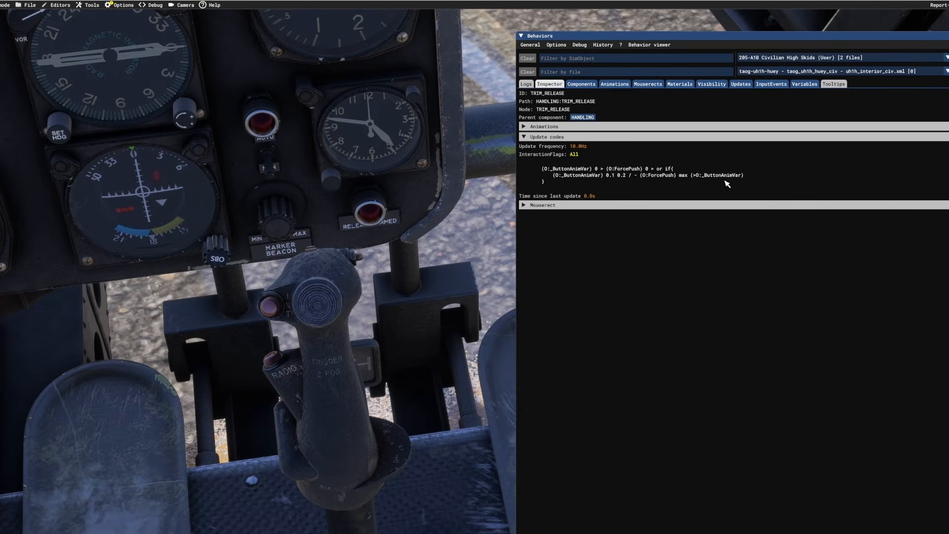
click(524, 206)
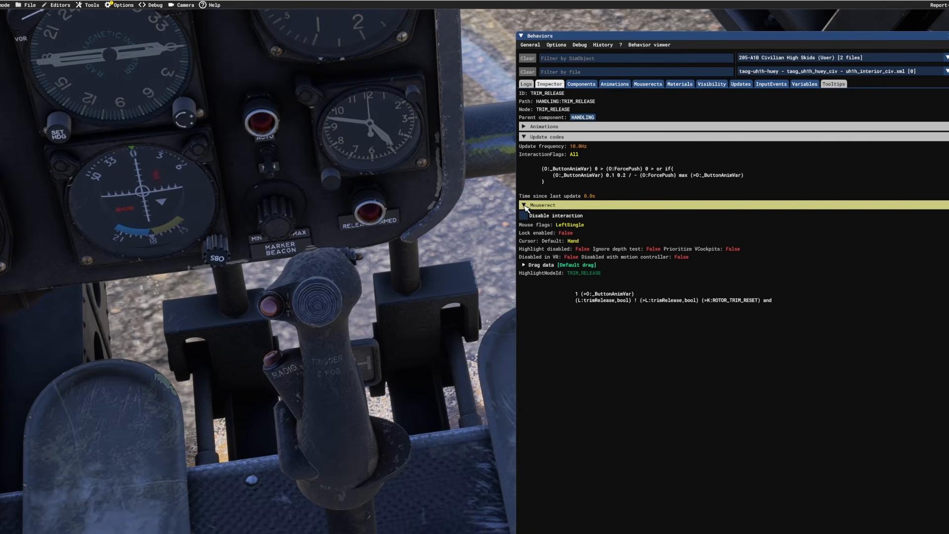
click(525, 206)
click(525, 127)
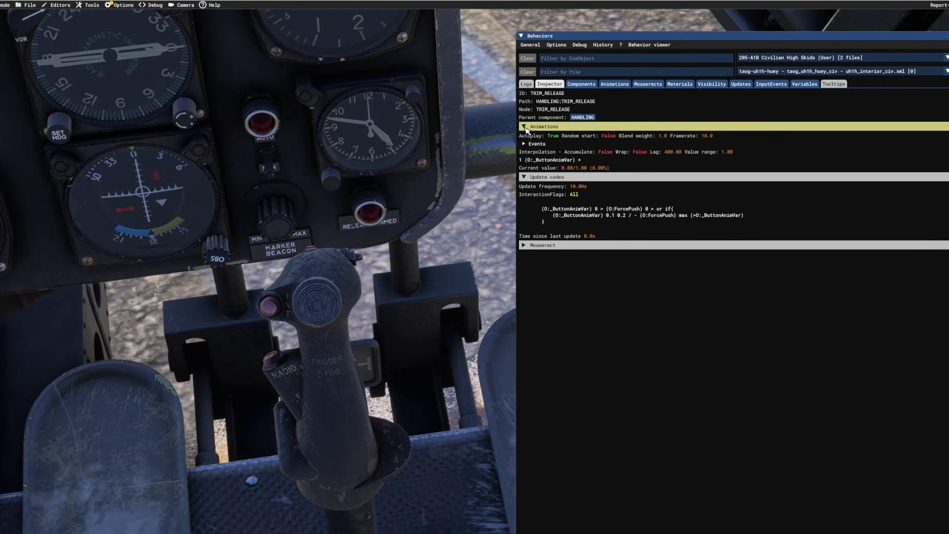
click(525, 127)
click(525, 140)
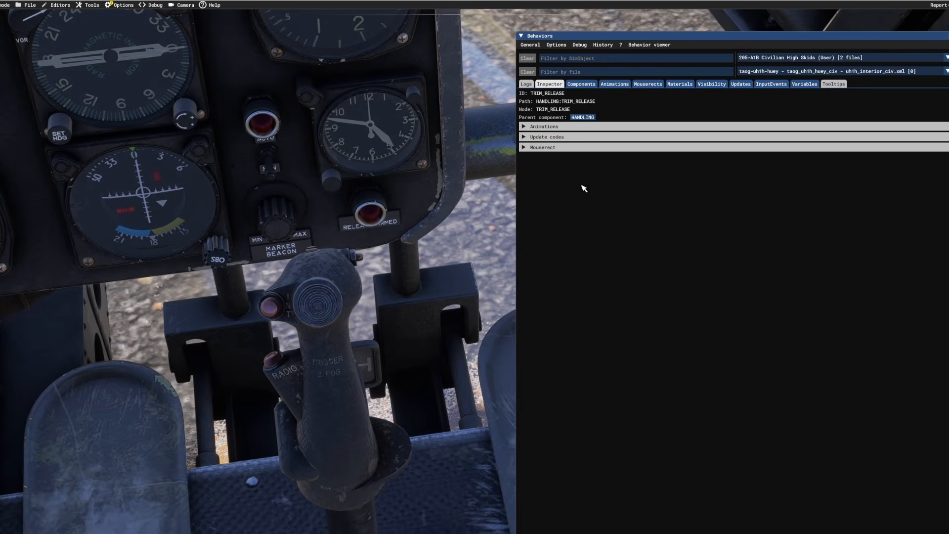
Step: Inspect the LDG LT on/off switch on the collective head in the Behaviors tool and expand its InputEvents section
mouse_move(469, 273)
mouse_down()
mouse_move(381, 326)
mouse_move(352, 370)
mouse_move(445, 328)
mouse_move(470, 274)
mouse_up()
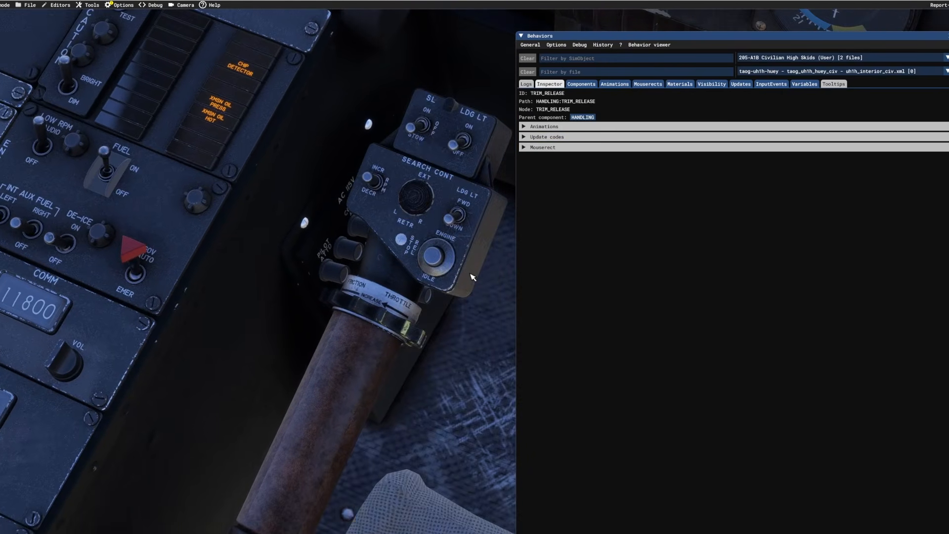
drag(414, 354, 413, 350)
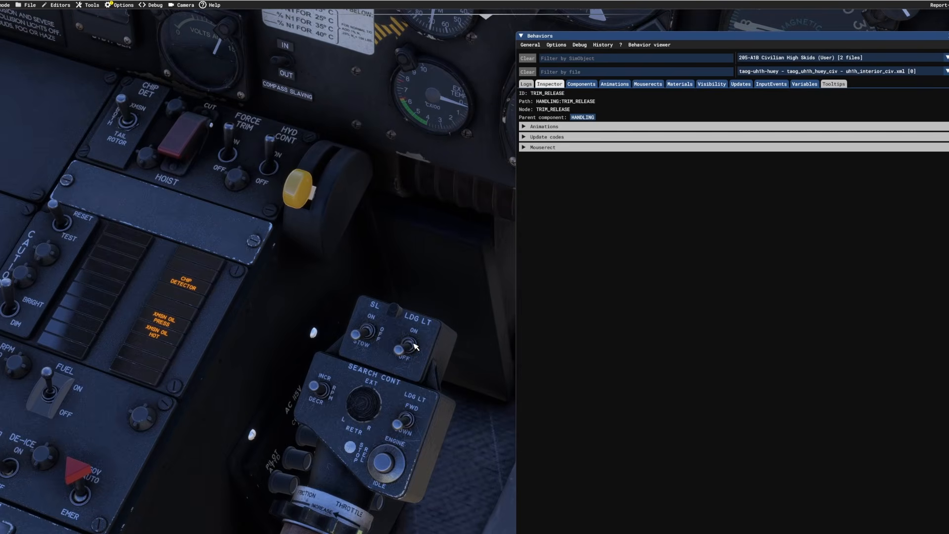
click(479, 423)
scroll(478, 418, down, 4)
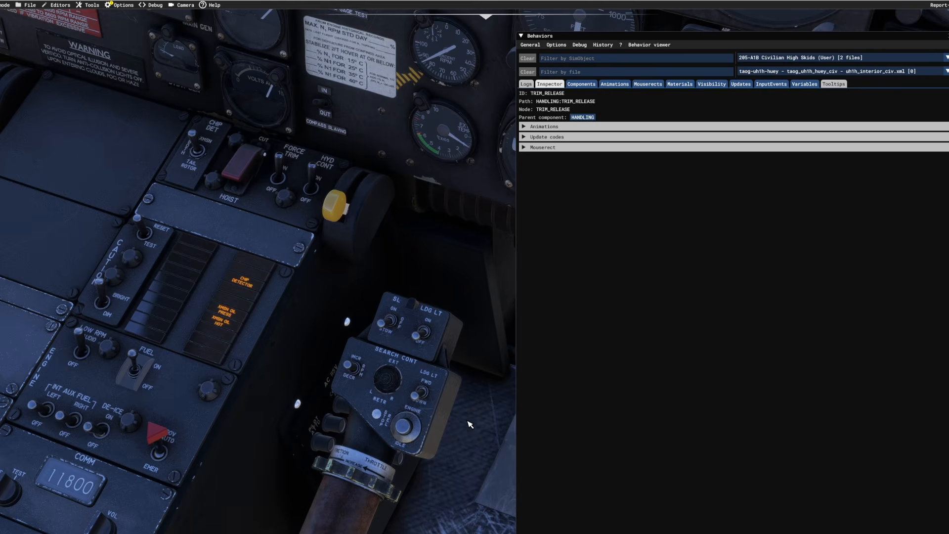
drag(471, 414, 462, 413)
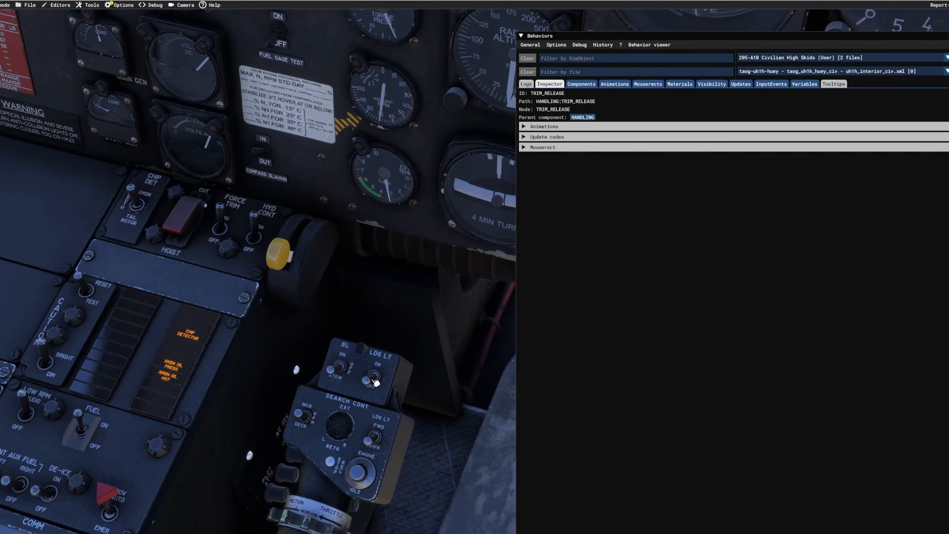
key(ctrl+g)
click(523, 156)
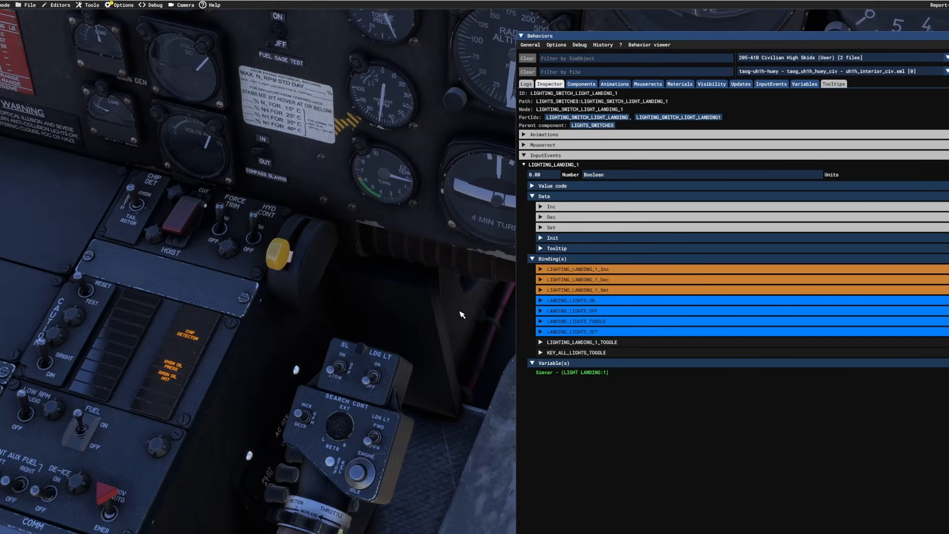
Step: Close the Behaviors window and return to the pilot's forward view over the instrument panel
click(948, 36)
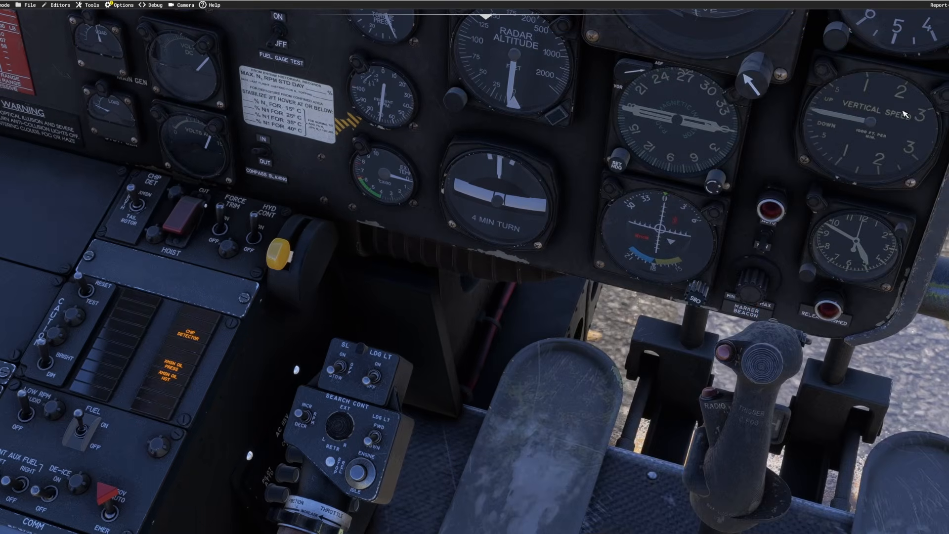
drag(569, 418, 695, 403)
scroll(574, 396, down, 8)
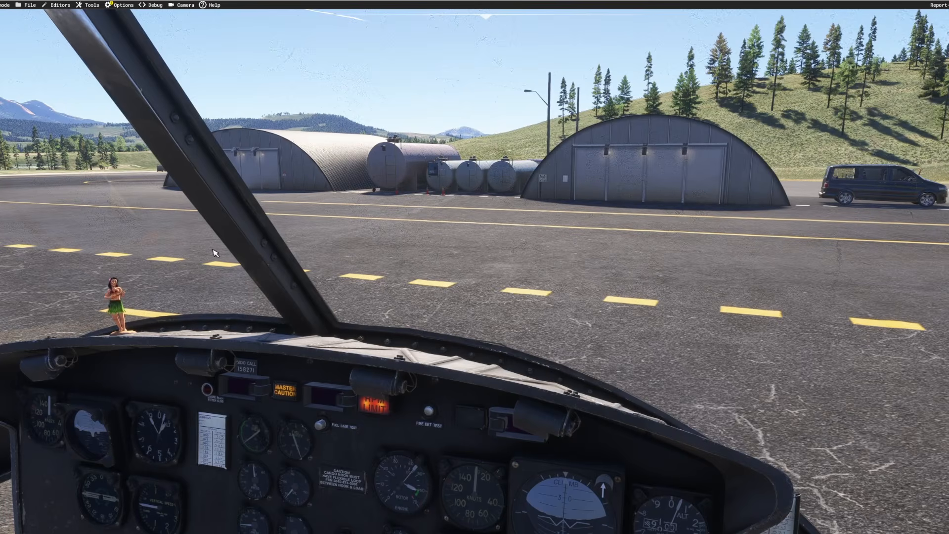
drag(572, 391, 587, 229)
drag(271, 237, 370, 252)
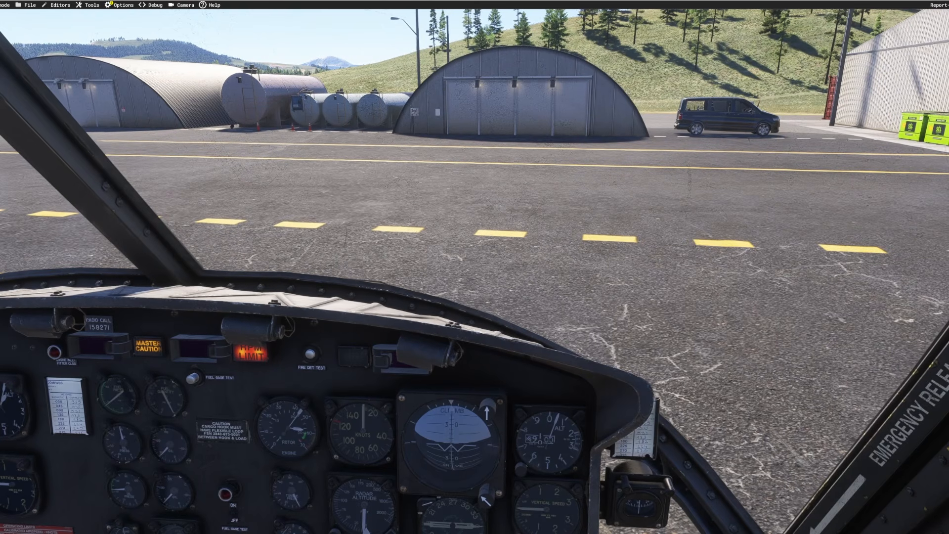
key(alt+z)
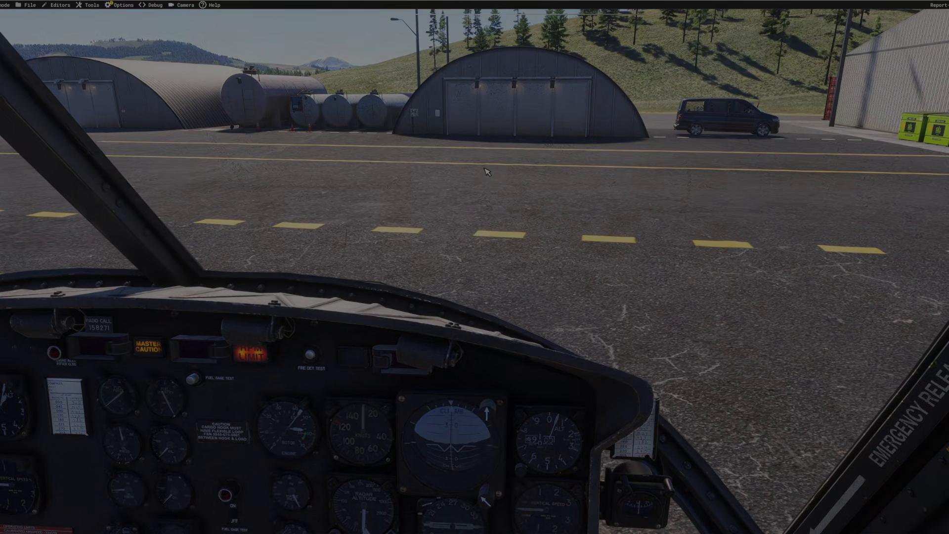